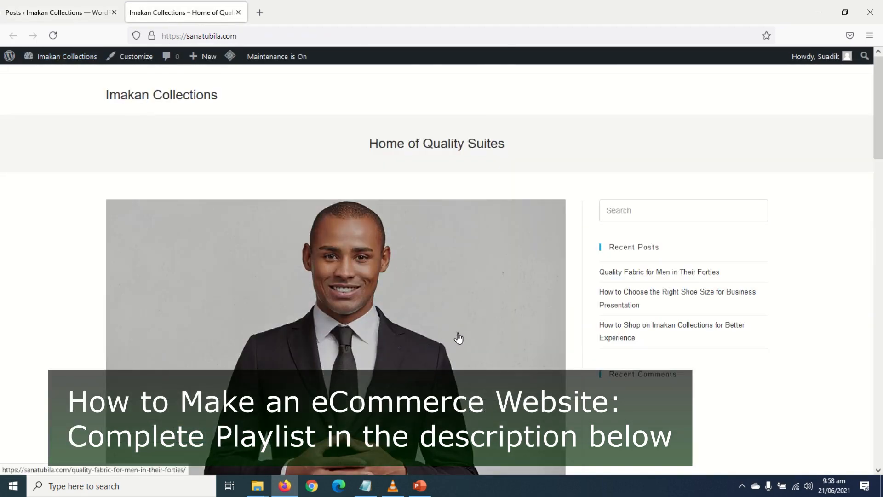
Look through the blog posts shown on the site's current homepage
{"action": "scroll", "coordinate": [457, 337], "scroll_direction": "down", "scroll_amount": 15}
{"action": "scroll", "coordinate": [459, 332], "scroll_direction": "up", "scroll_amount": 15}
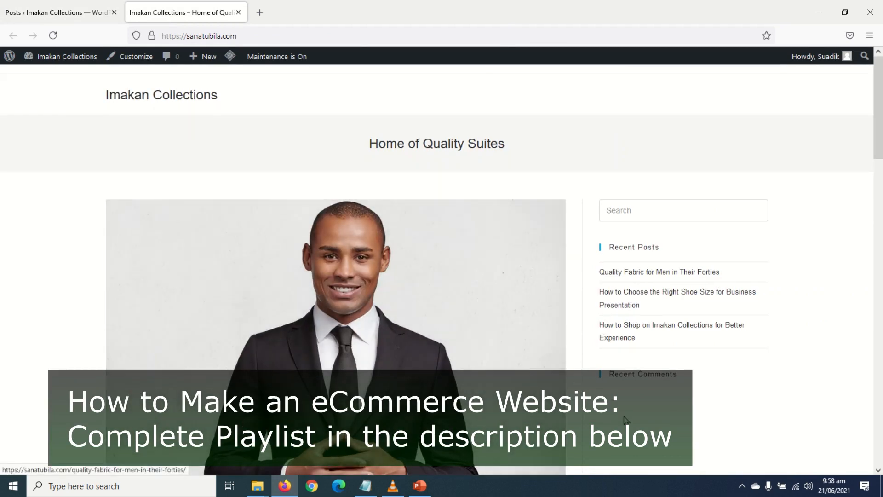
{"action": "scroll", "coordinate": [620, 411], "scroll_direction": "down", "scroll_amount": 1}
{"action": "scroll", "coordinate": [619, 410], "scroll_direction": "down", "scroll_amount": 15}
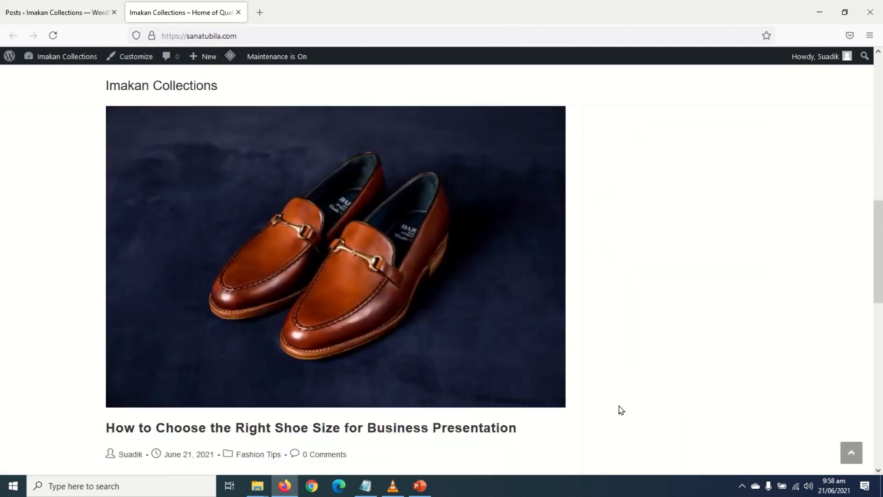
{"action": "scroll", "coordinate": [620, 410], "scroll_direction": "up", "scroll_amount": 5}
{"action": "scroll", "coordinate": [620, 409], "scroll_direction": "up", "scroll_amount": 10}
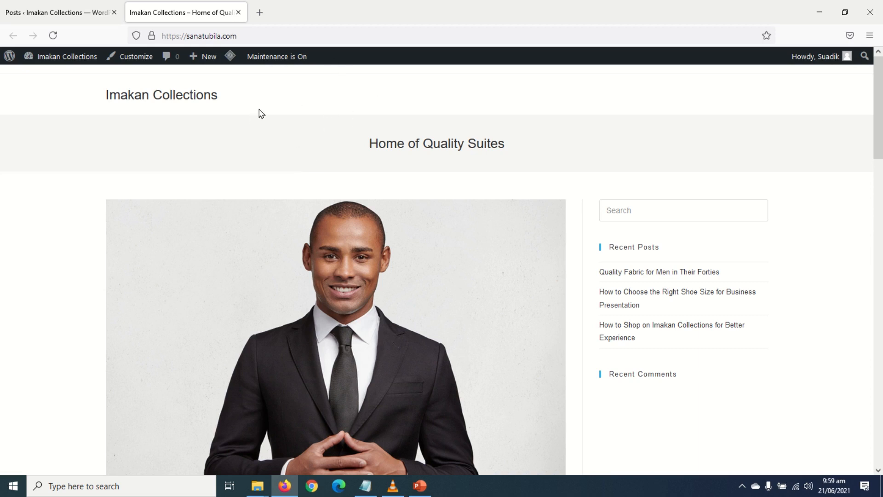
Create a new page in the site admin and title it "home"
{"action": "left_click", "coordinate": [51, 17]}
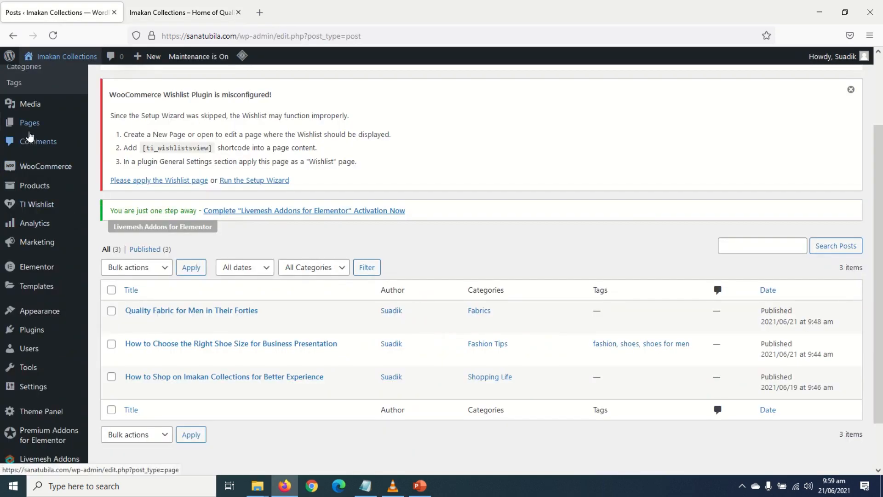
{"action": "mouse_move", "coordinate": [27, 129]}
{"action": "left_click", "coordinate": [121, 146]}
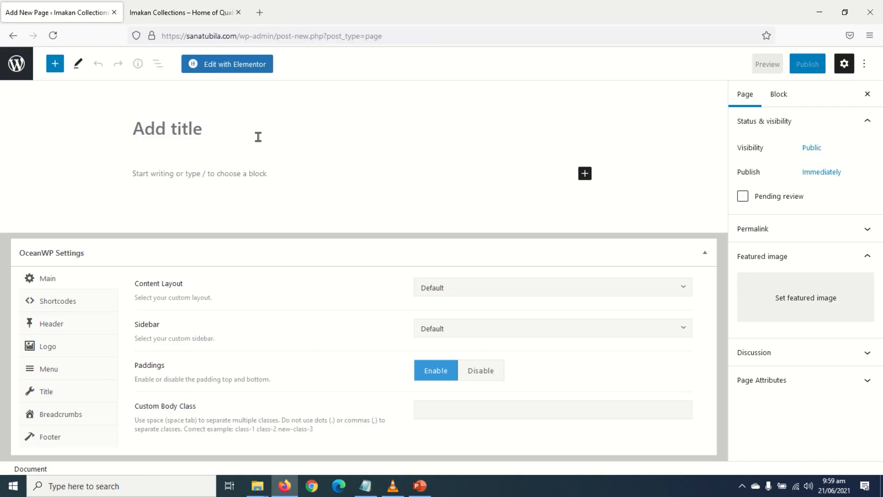
{"action": "type", "text": "home"}
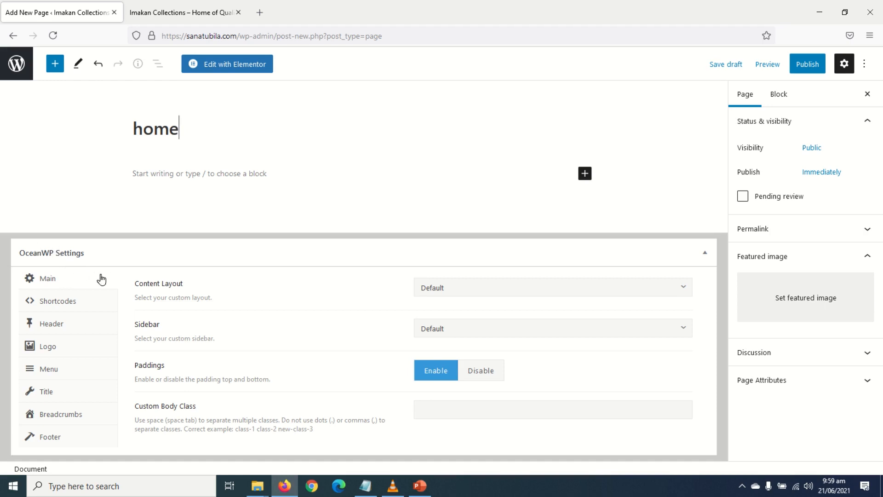
Set the page's content layout to 100% Full Width and disable the display of its page title
{"action": "left_click", "coordinate": [504, 293]}
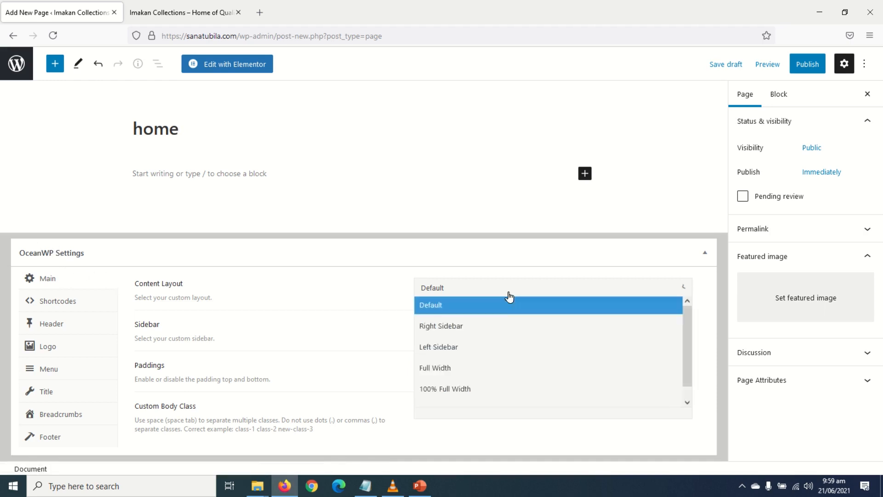
{"action": "left_click", "coordinate": [478, 388]}
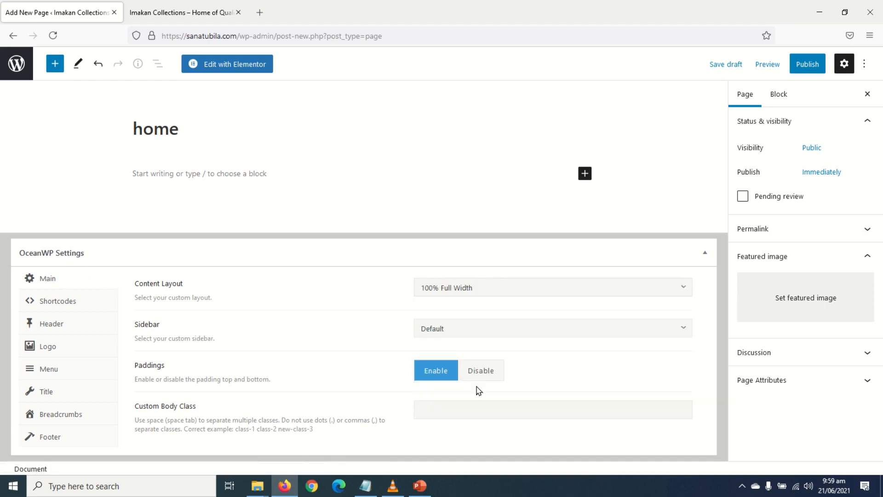
{"action": "left_click", "coordinate": [50, 390]}
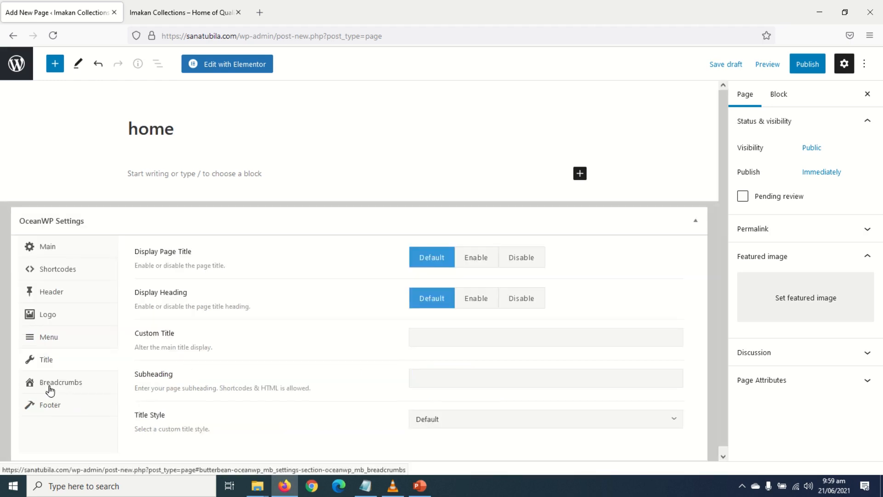
{"action": "left_click", "coordinate": [519, 259]}
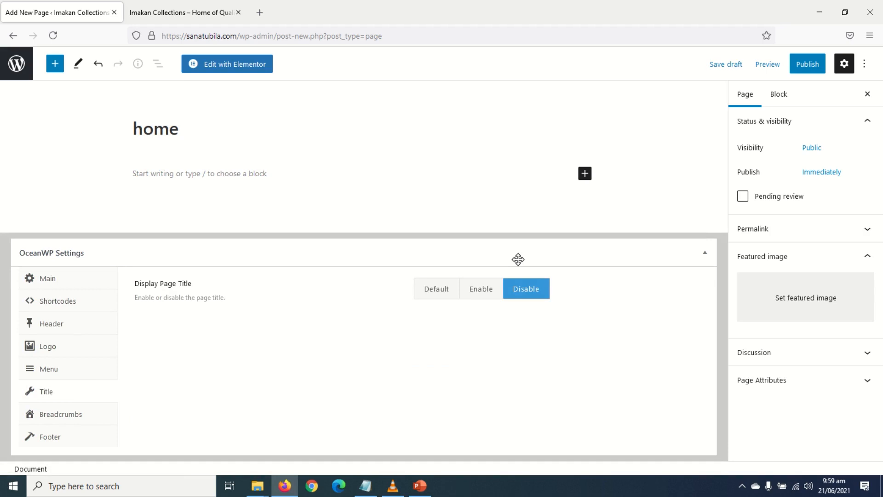
Publish the home page and view it on the live site
{"action": "left_click", "coordinate": [800, 68]}
{"action": "left_click", "coordinate": [782, 70]}
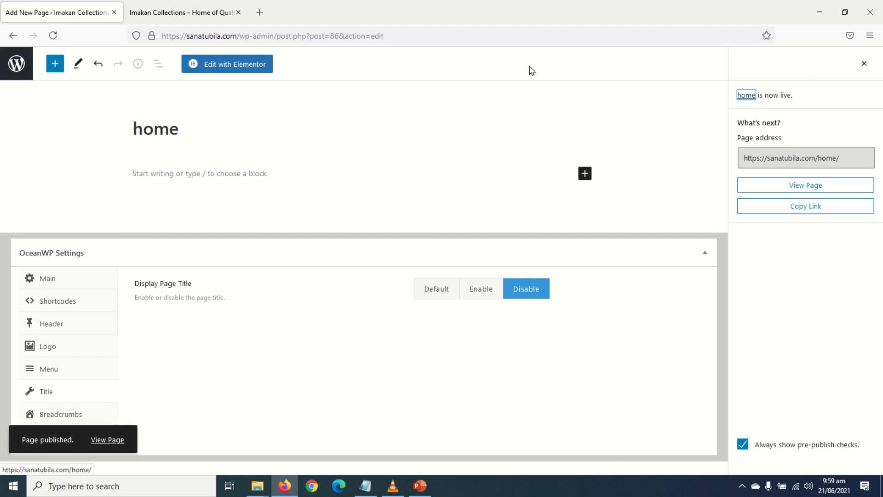
{"action": "left_click", "coordinate": [106, 440]}
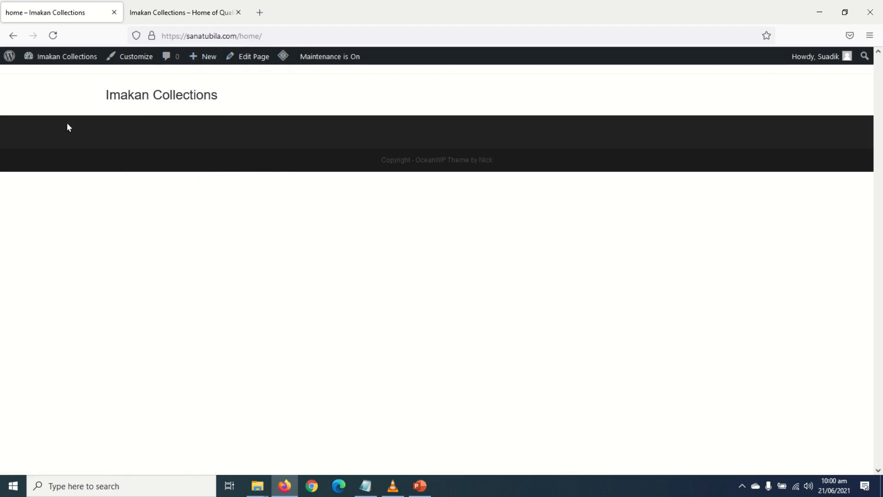
Return to the admin dashboard and open the Reading settings
{"action": "mouse_move", "coordinate": [64, 56]}
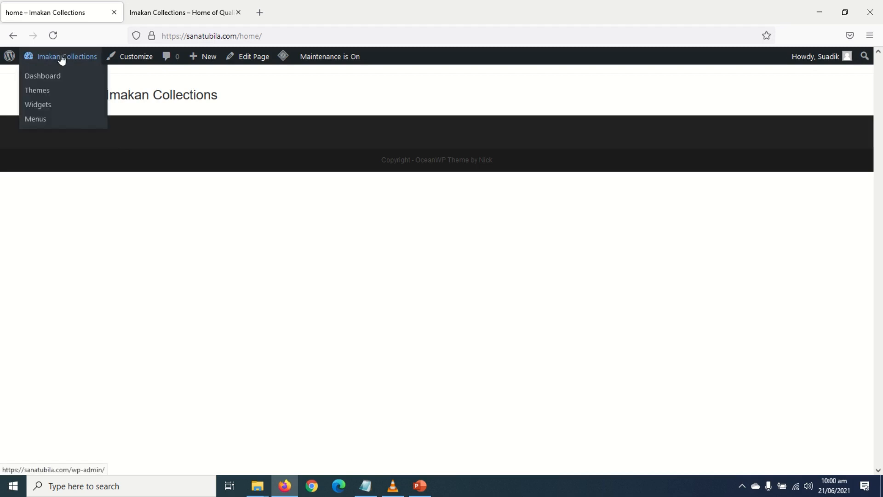
{"action": "left_click", "coordinate": [48, 77]}
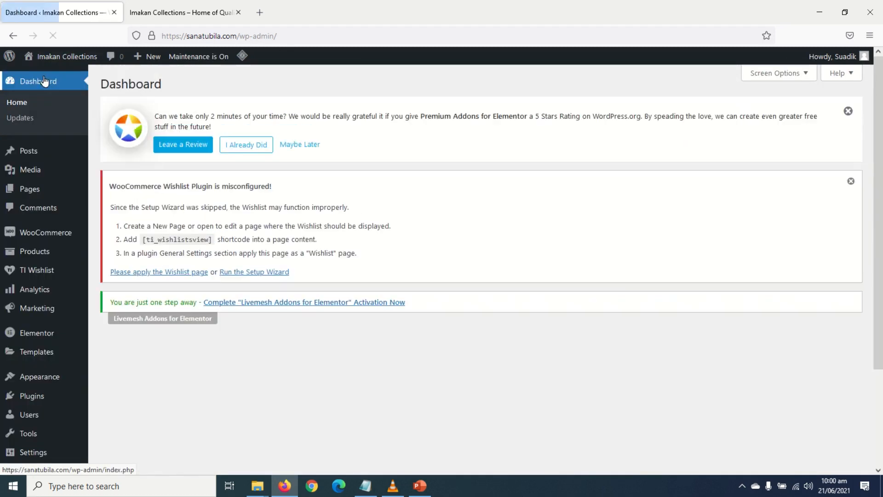
{"action": "mouse_move", "coordinate": [72, 194]}
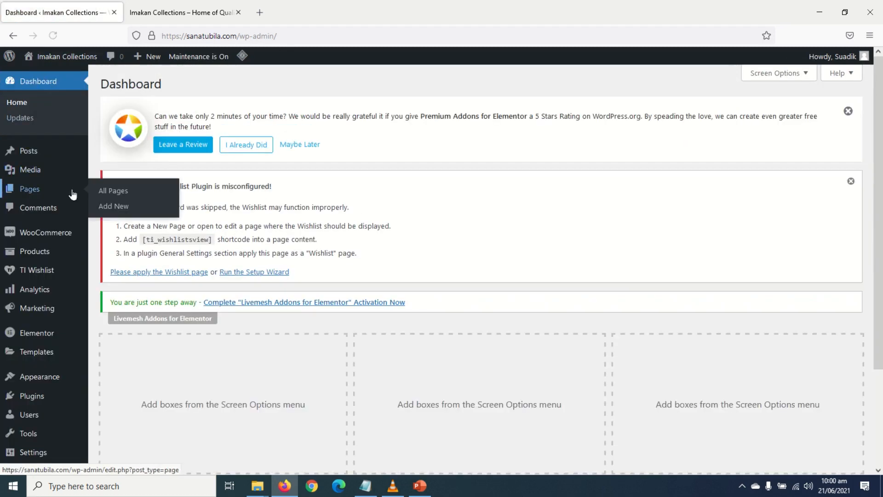
{"action": "scroll", "coordinate": [35, 350], "scroll_direction": "down", "scroll_amount": 3}
{"action": "mouse_move", "coordinate": [25, 342]}
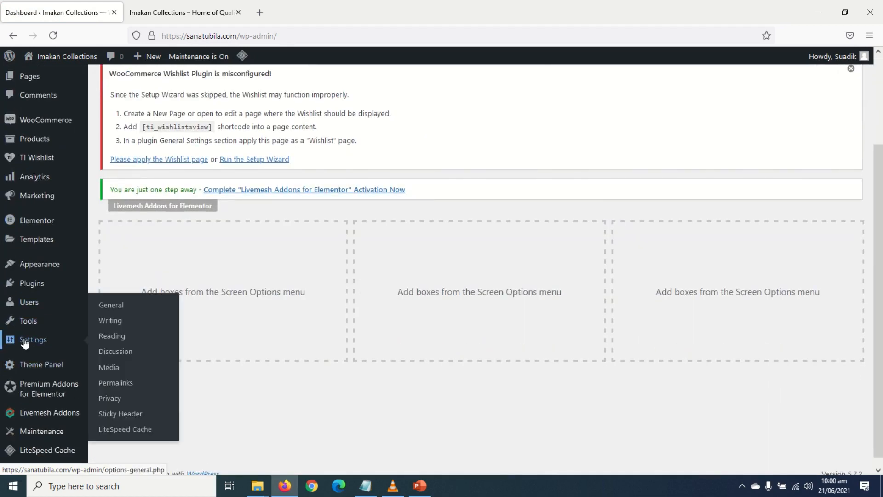
{"action": "left_click", "coordinate": [113, 336]}
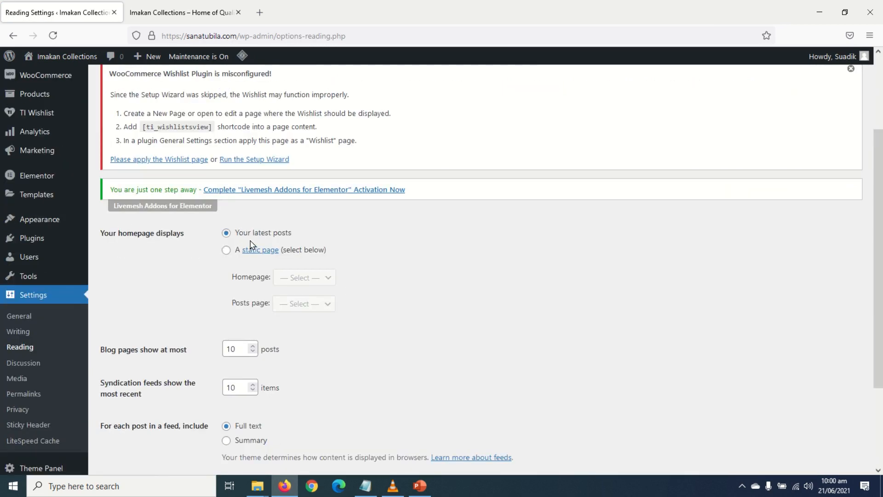
Make the homepage display a static page, choose "home" as the Homepage, and save the changes
{"action": "left_click", "coordinate": [225, 249]}
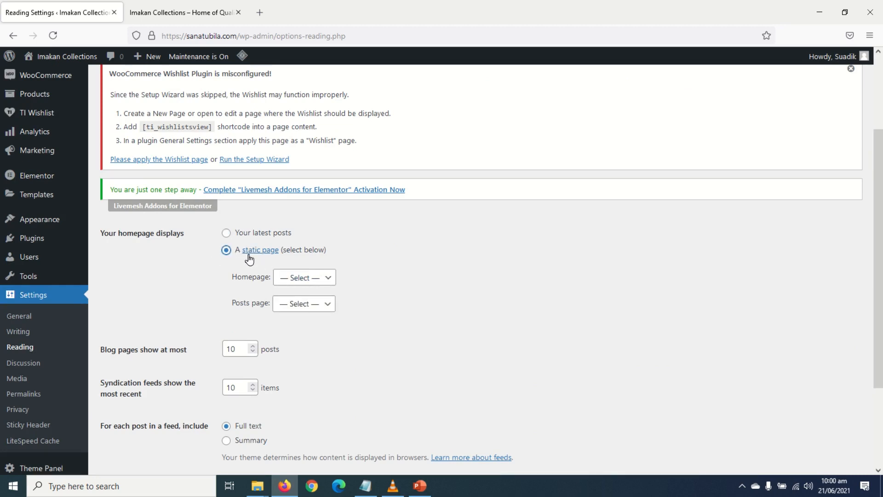
{"action": "left_click", "coordinate": [298, 278]}
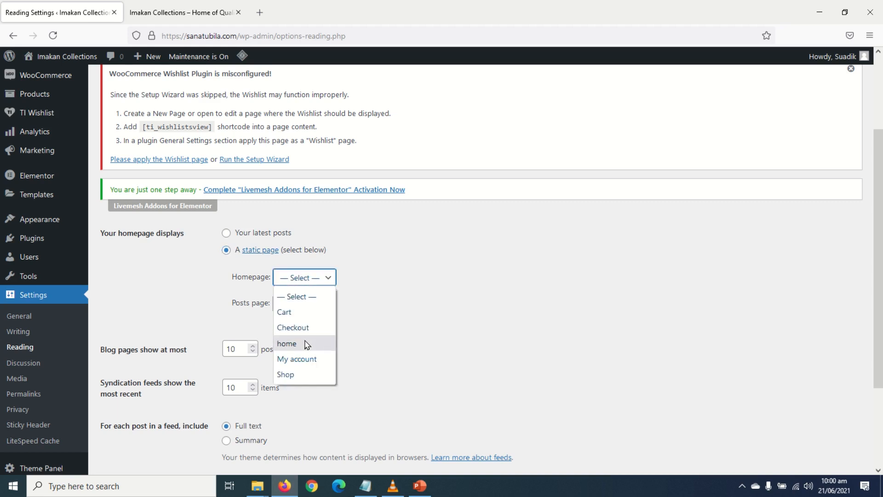
{"action": "left_click", "coordinate": [287, 344]}
{"action": "scroll", "coordinate": [305, 340], "scroll_direction": "down", "scroll_amount": 3}
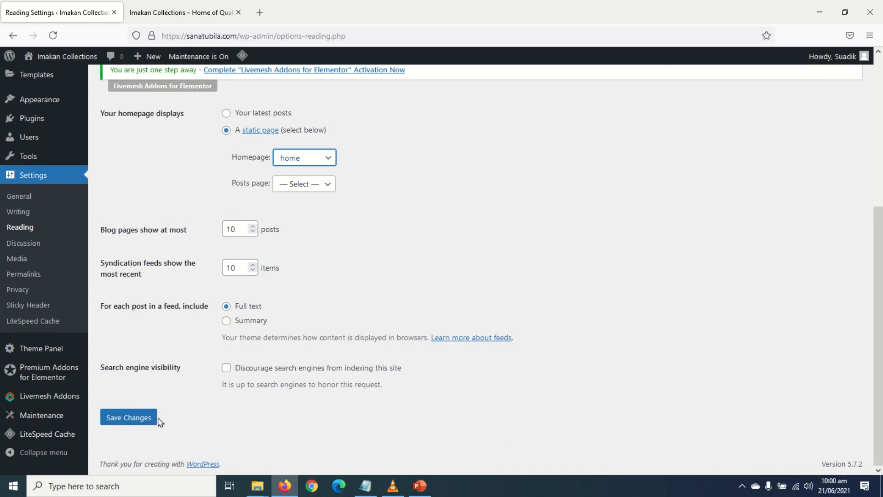
{"action": "left_click", "coordinate": [142, 421]}
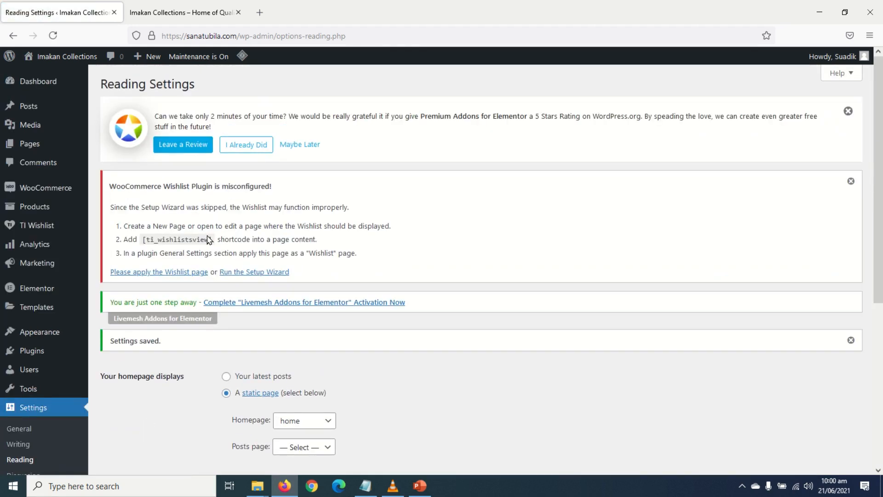
Reload the live site's homepage and open that page for editing in Elementor
{"action": "left_click", "coordinate": [169, 12]}
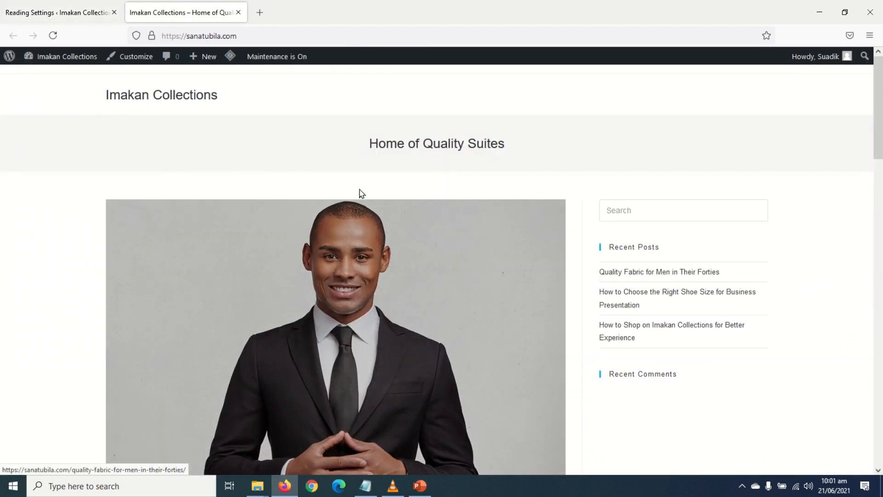
{"action": "left_click", "coordinate": [53, 35]}
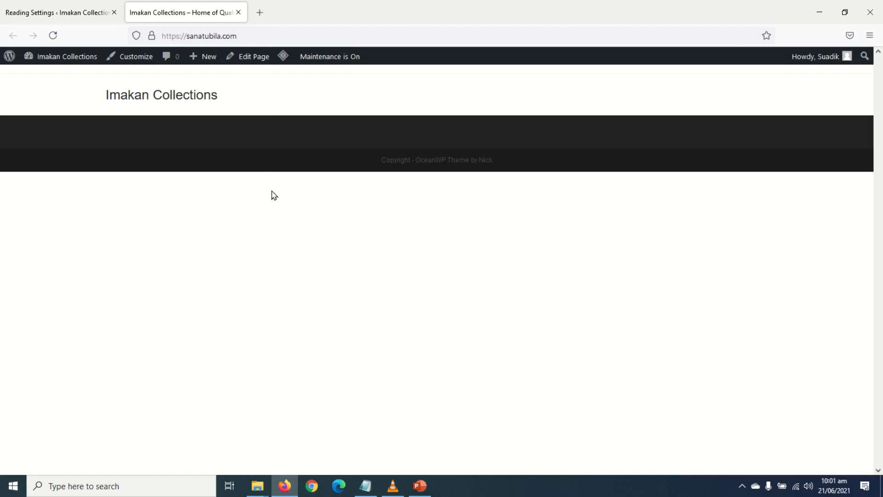
{"action": "left_click", "coordinate": [250, 42]}
{"action": "left_click", "coordinate": [246, 69]}
{"action": "left_click", "coordinate": [256, 64]}
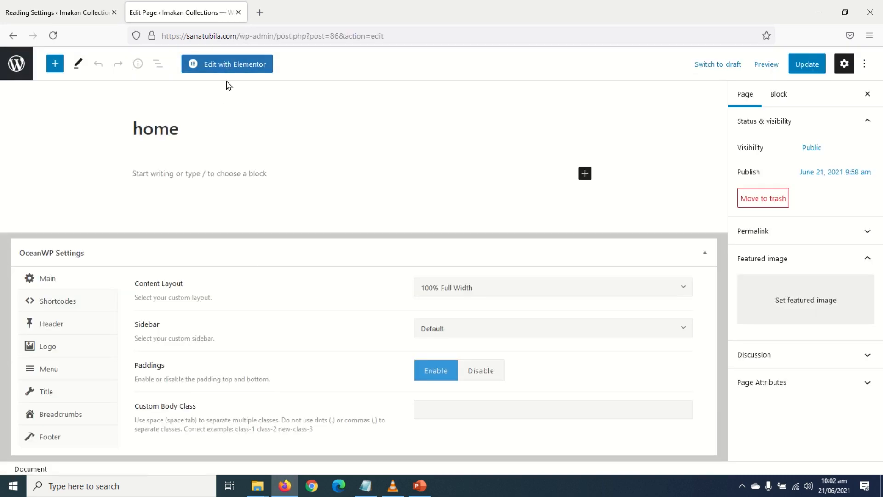
{"action": "left_click", "coordinate": [228, 64]}
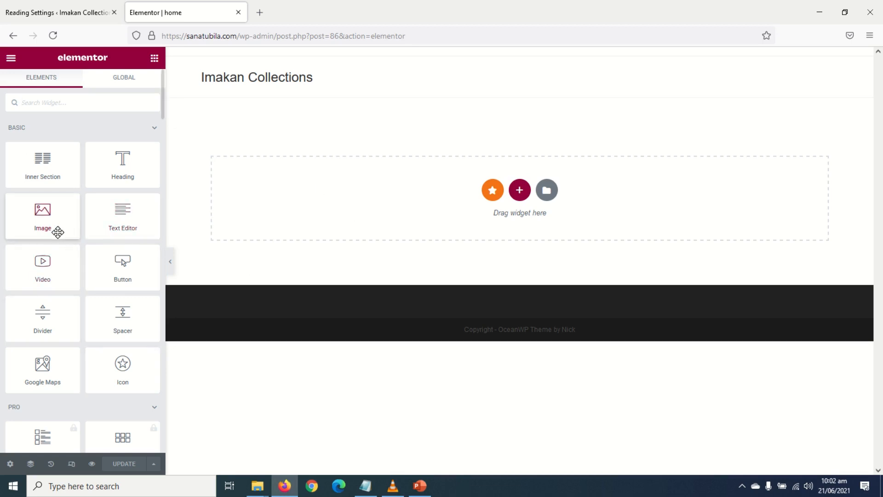
Look through the widgets available in Elementor, from the basic ones to the premium addons
{"action": "scroll", "coordinate": [53, 240], "scroll_direction": "down", "scroll_amount": 6}
{"action": "scroll", "coordinate": [50, 253], "scroll_direction": "down", "scroll_amount": 12}
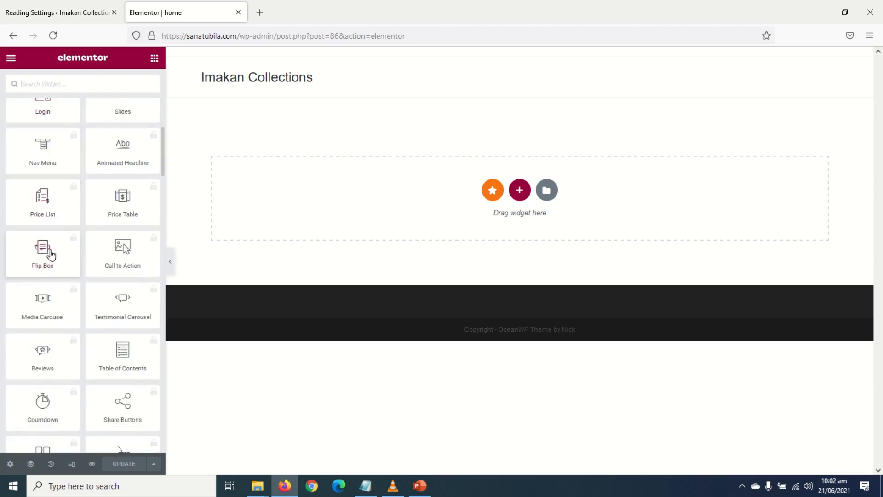
{"action": "scroll", "coordinate": [50, 247], "scroll_direction": "down", "scroll_amount": 10}
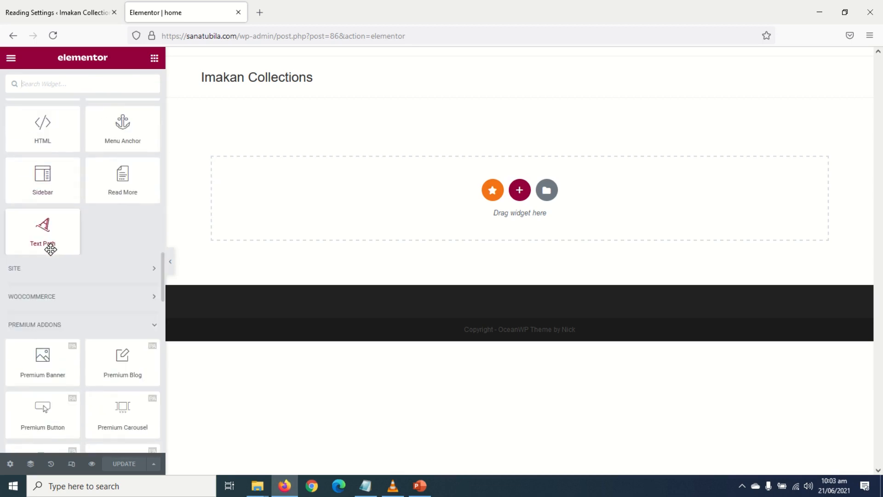
{"action": "scroll", "coordinate": [52, 248], "scroll_direction": "up", "scroll_amount": 9}
{"action": "scroll", "coordinate": [53, 251], "scroll_direction": "up", "scroll_amount": 10}
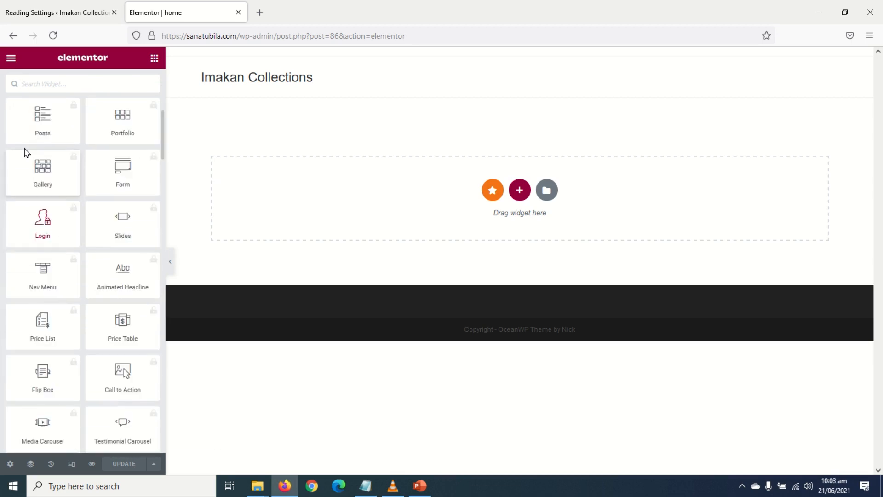
{"action": "scroll", "coordinate": [54, 232], "scroll_direction": "up", "scroll_amount": 4}
{"action": "scroll", "coordinate": [51, 229], "scroll_direction": "up", "scroll_amount": 3}
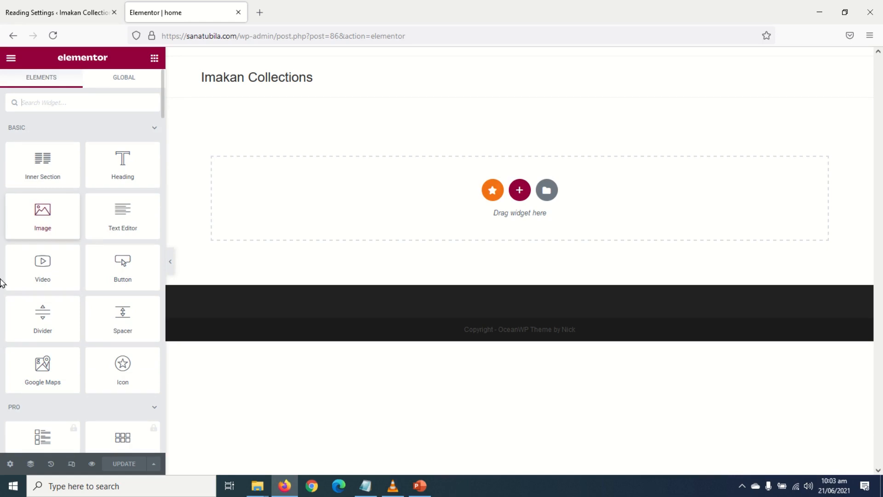
Add a single-column section to the page and place a Heading widget in it
{"action": "left_click", "coordinate": [520, 191]}
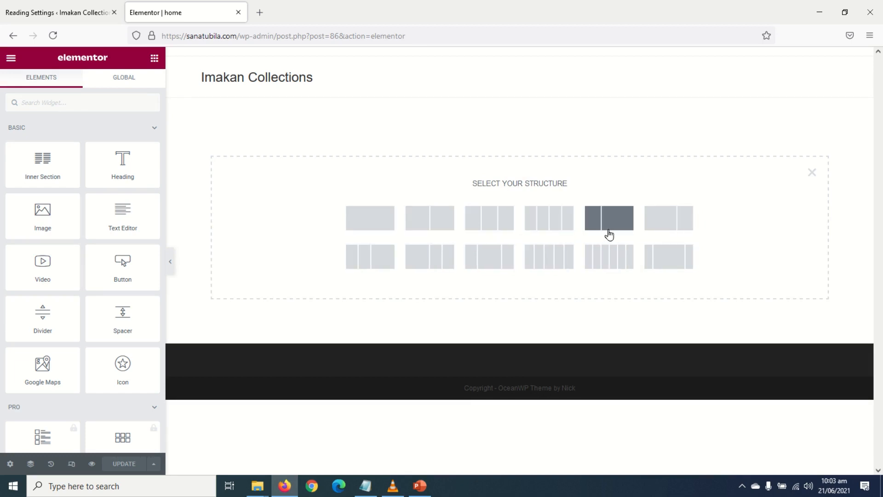
{"action": "left_click", "coordinate": [373, 222]}
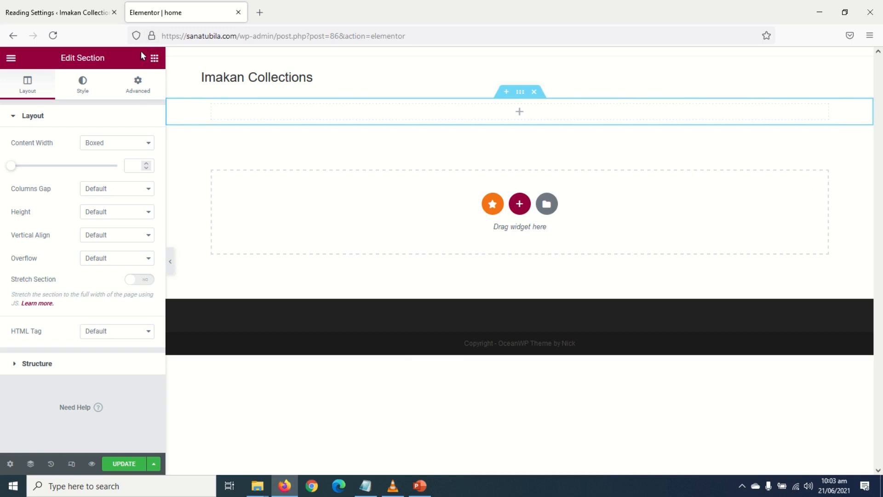
{"action": "left_click", "coordinate": [155, 58]}
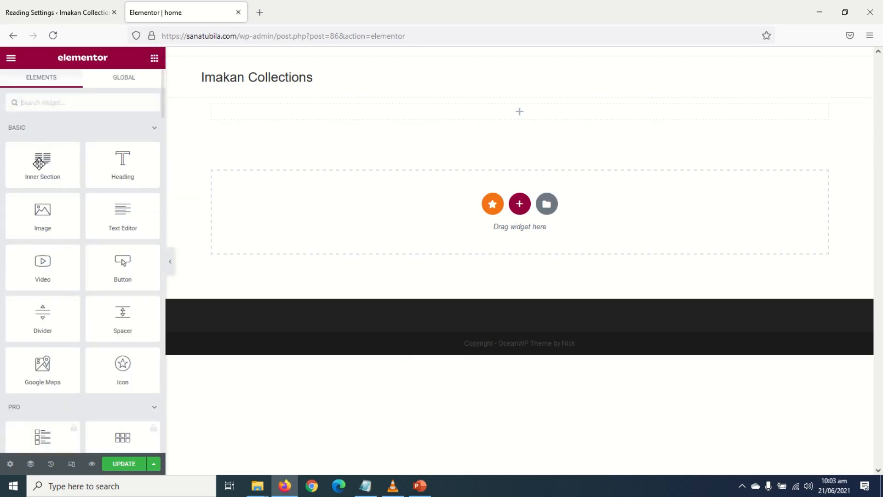
{"action": "left_click_drag", "start_coordinate": [122, 162], "coordinate": [378, 110]}
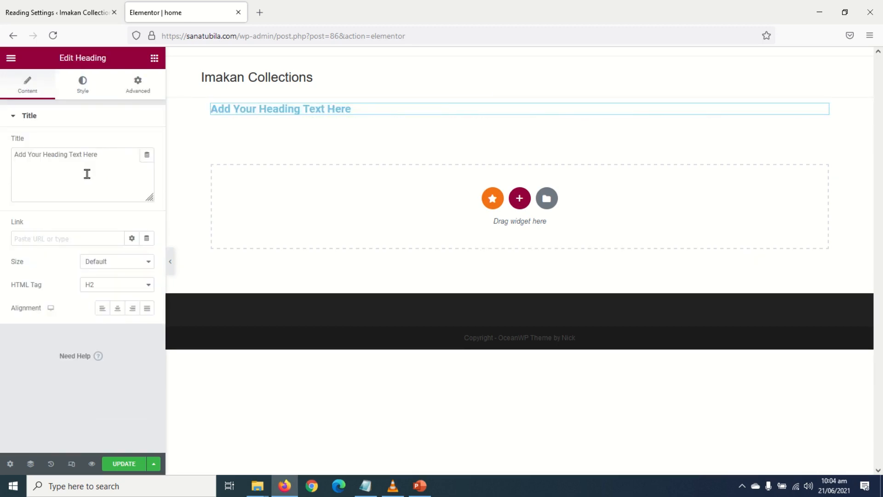
Replace the heading's placeholder title with "Quality shirts for men"
{"action": "left_click_drag", "start_coordinate": [118, 158], "coordinate": [2, 140]}
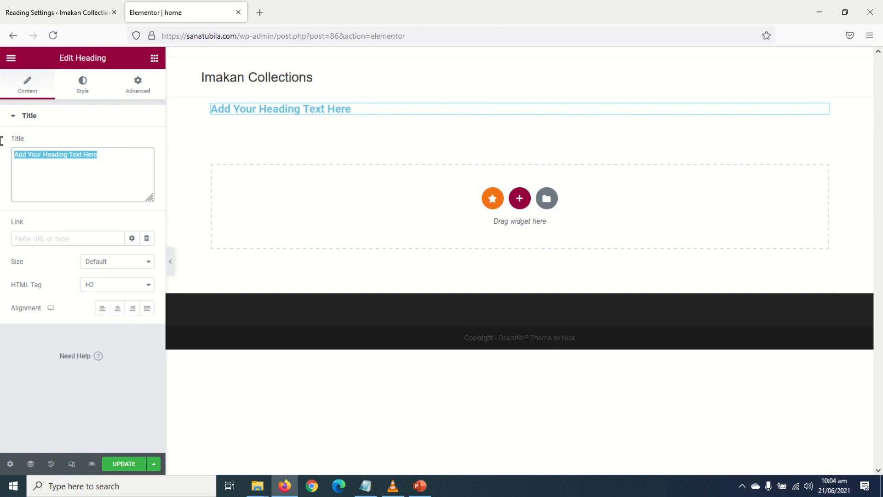
{"action": "type", "text": "Quality shirt"}
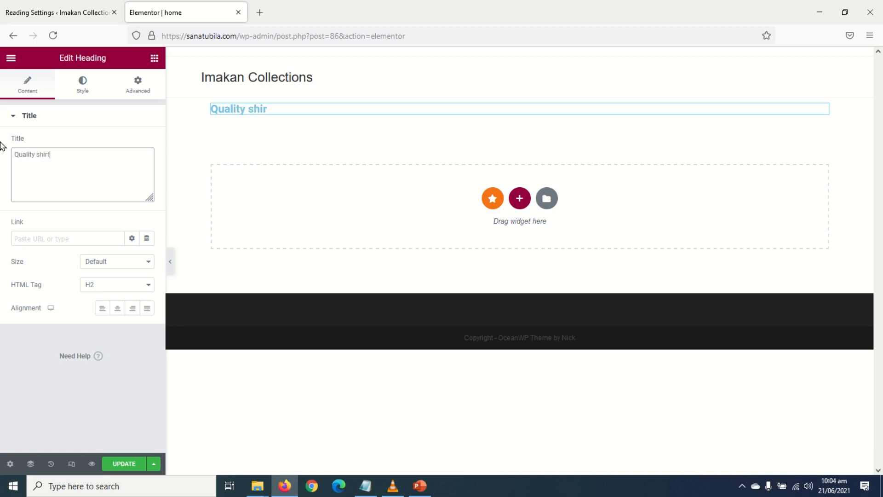
{"action": "type", "text": "s for men"}
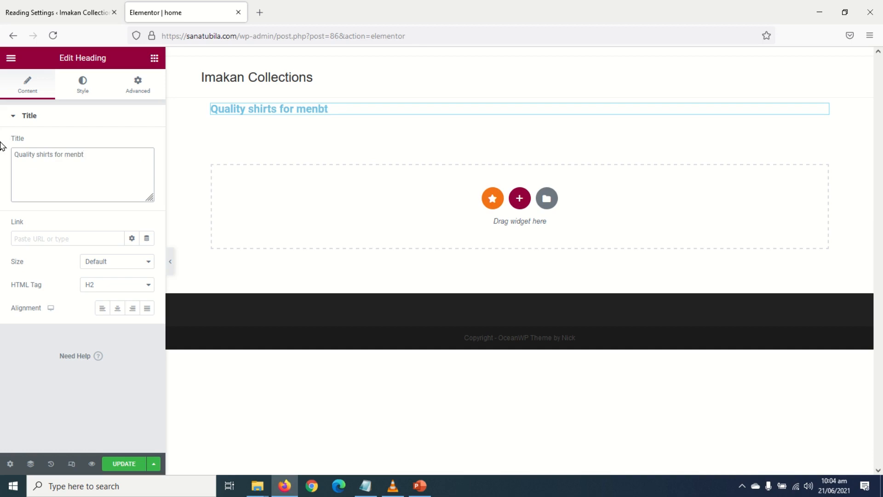
Add an Image widget below the heading and insert watch-3.jpg from the media library
{"action": "left_click", "coordinate": [154, 58]}
{"action": "left_click_drag", "start_coordinate": [35, 226], "coordinate": [271, 115]}
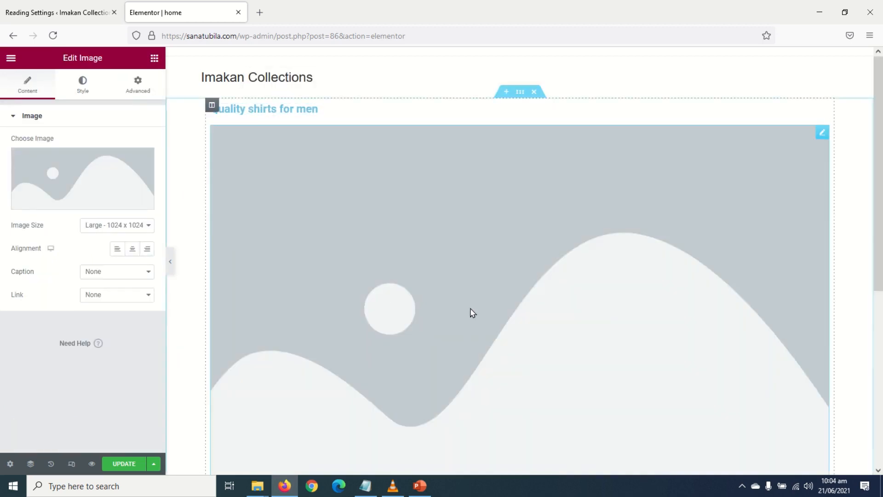
{"action": "scroll", "coordinate": [469, 309], "scroll_direction": "down", "scroll_amount": 3}
{"action": "scroll", "coordinate": [276, 278], "scroll_direction": "up", "scroll_amount": 3}
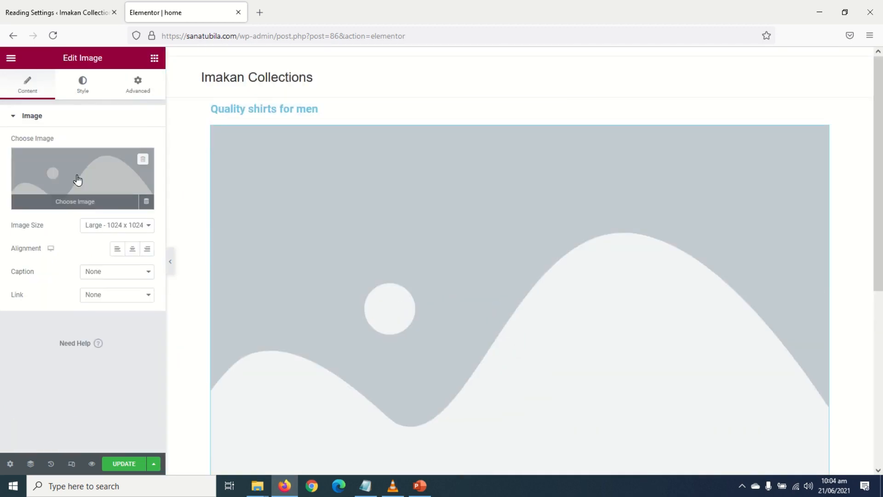
{"action": "left_click", "coordinate": [78, 180]}
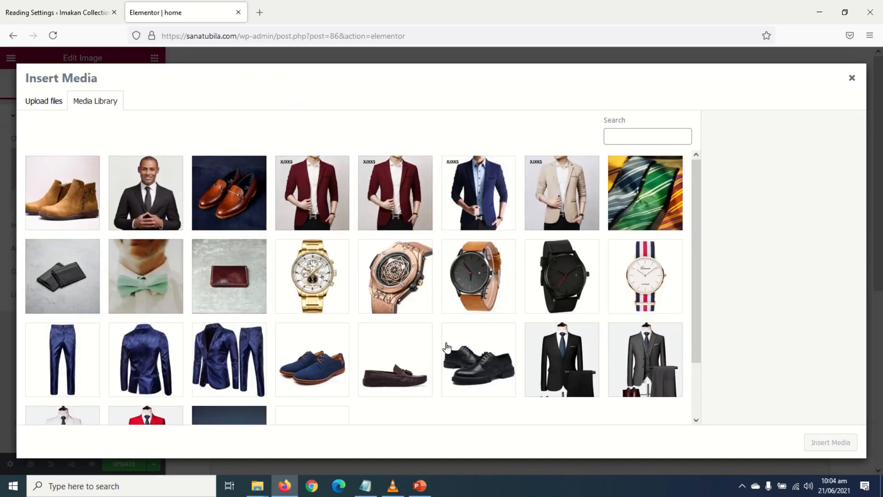
{"action": "left_click", "coordinate": [483, 265]}
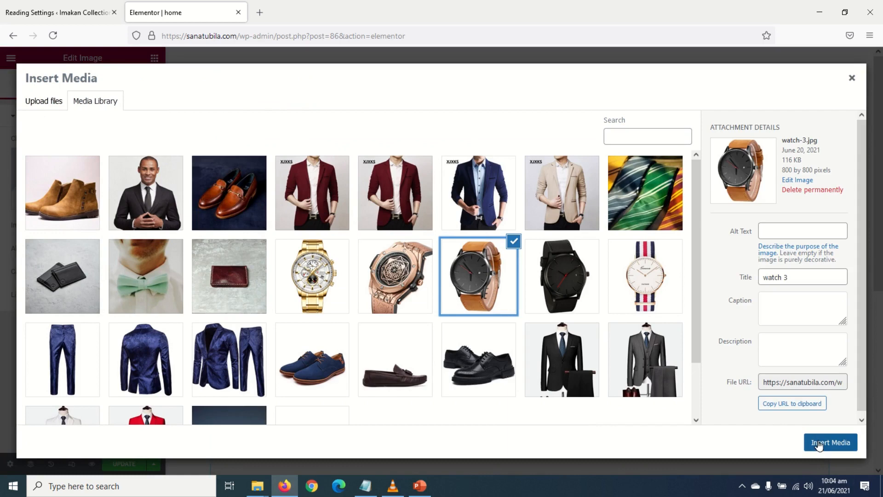
{"action": "left_click", "coordinate": [830, 442]}
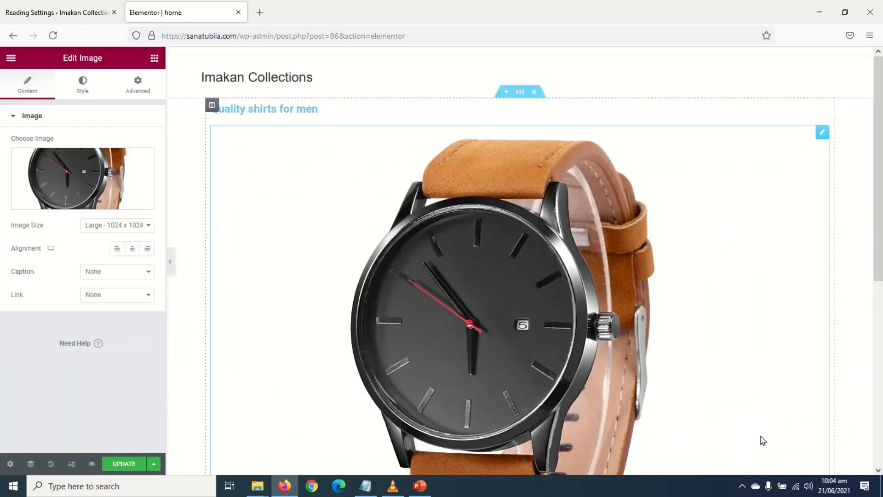
Try the Thumbnail 150 x 150 and Medium Large preset sizes on the watch image
{"action": "left_click", "coordinate": [115, 228]}
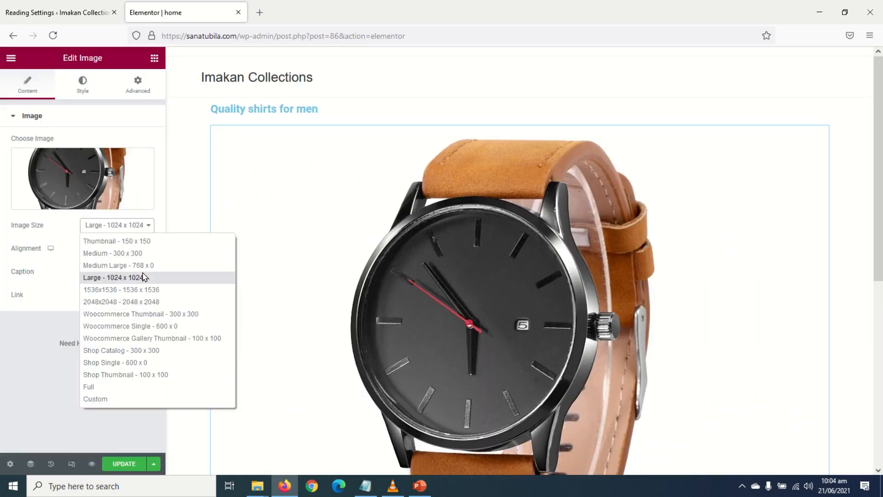
{"action": "left_click", "coordinate": [148, 239]}
{"action": "left_click", "coordinate": [135, 231]}
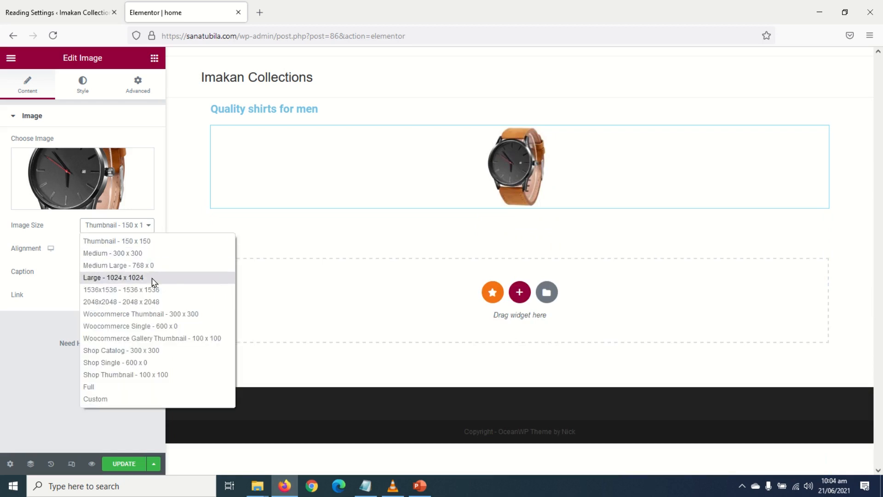
{"action": "left_click", "coordinate": [167, 265]}
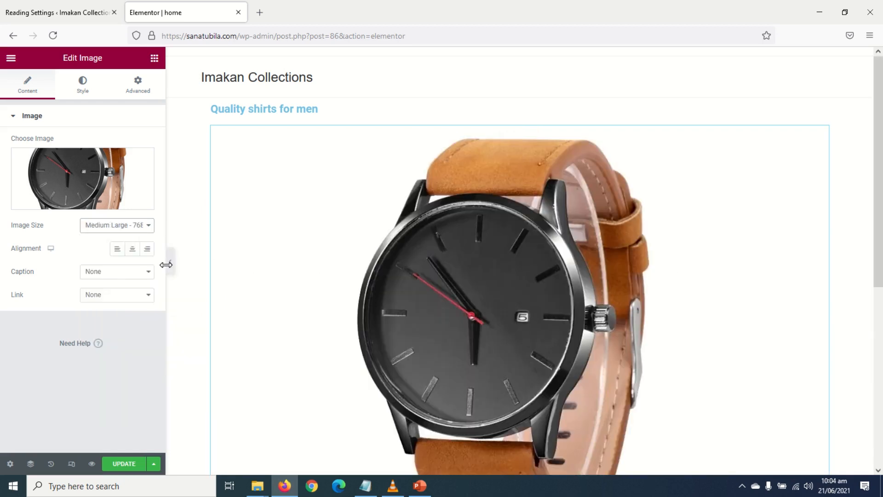
Give the watch image a custom size of 500 x 400 and apply it
{"action": "left_click", "coordinate": [122, 229]}
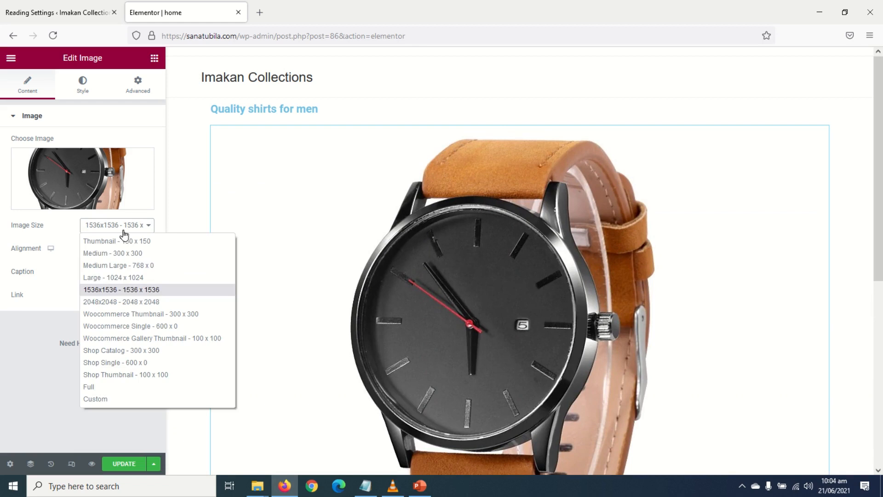
{"action": "left_click", "coordinate": [109, 399]}
{"action": "left_click", "coordinate": [22, 281]}
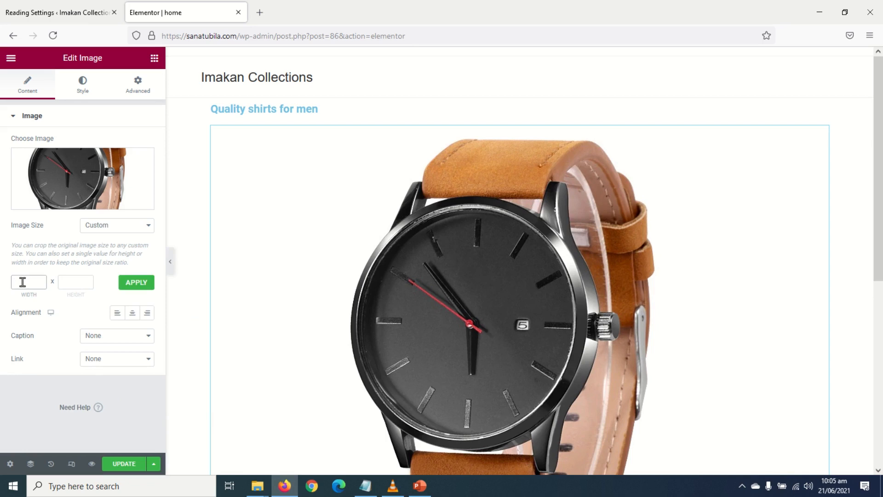
{"action": "key", "text": "Tab"}
{"action": "type", "text": "4"}
{"action": "left_click", "coordinate": [135, 283]}
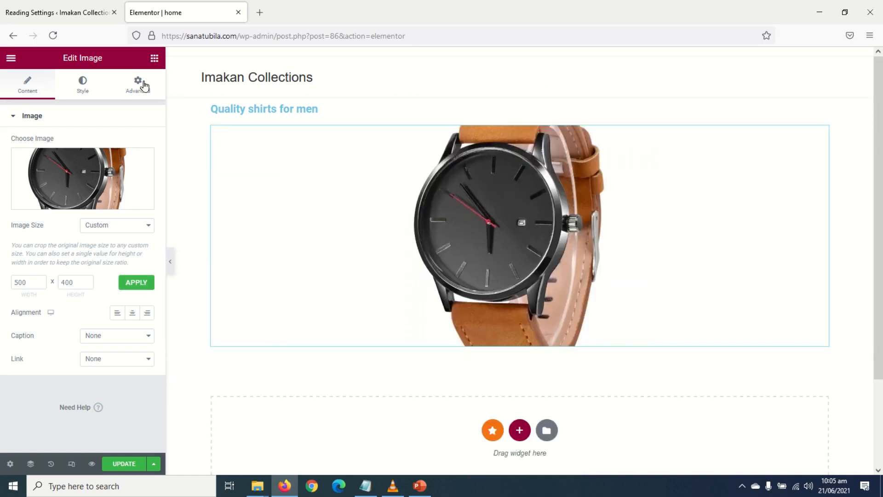
Add a Button widget below the watch image and set its text to "Shop Now"
{"action": "left_click", "coordinate": [154, 58]}
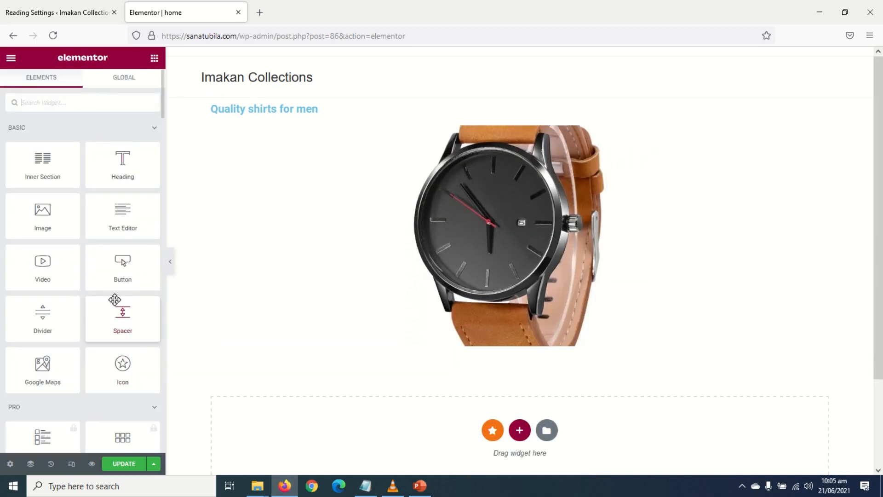
{"action": "left_click_drag", "start_coordinate": [122, 262], "coordinate": [422, 340]}
{"action": "left_click_drag", "start_coordinate": [114, 167], "coordinate": [46, 158]}
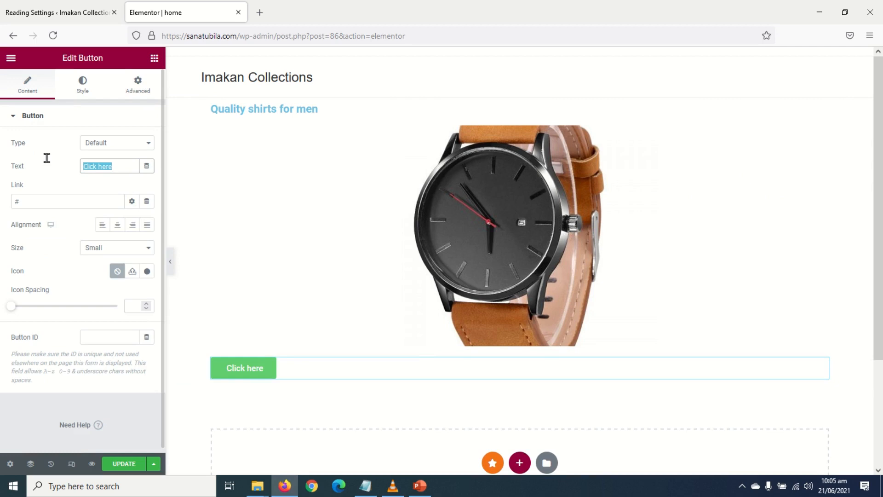
{"action": "type", "text": "Shop Now"}
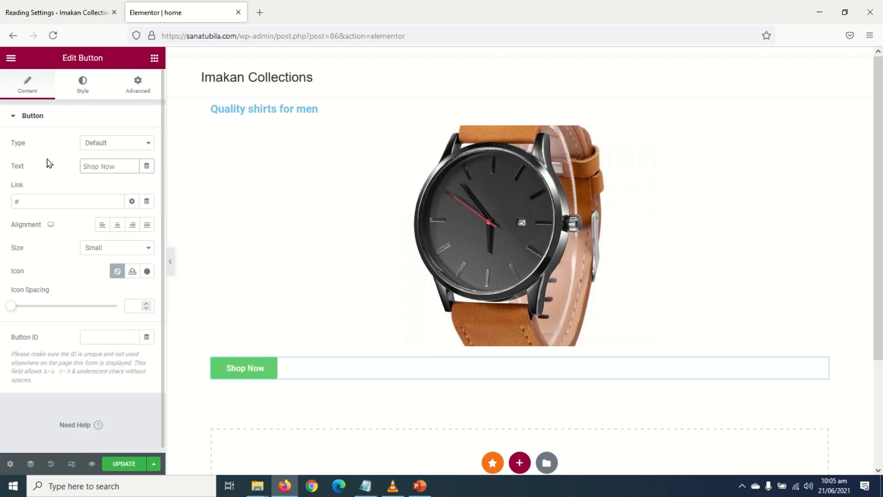
Link the Shop Now button to the site's Shop page
{"action": "left_click", "coordinate": [29, 207]}
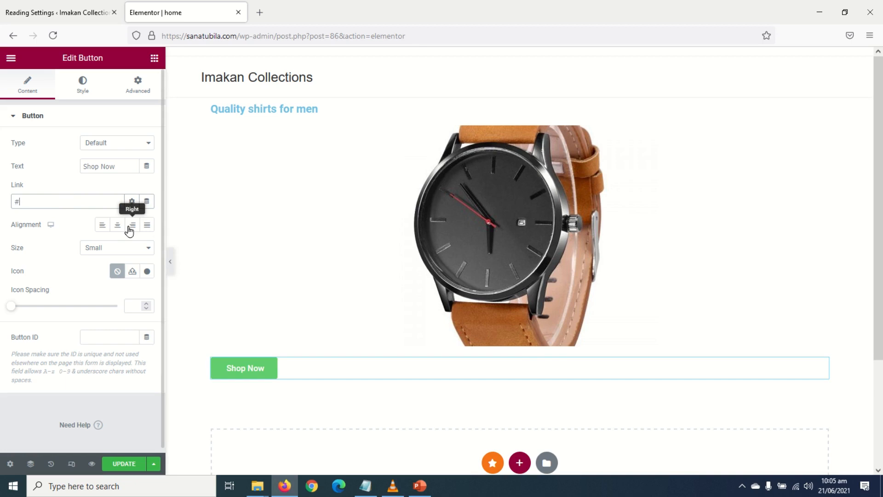
{"action": "key", "text": "BackSpace"}
{"action": "type", "text": "shop"}
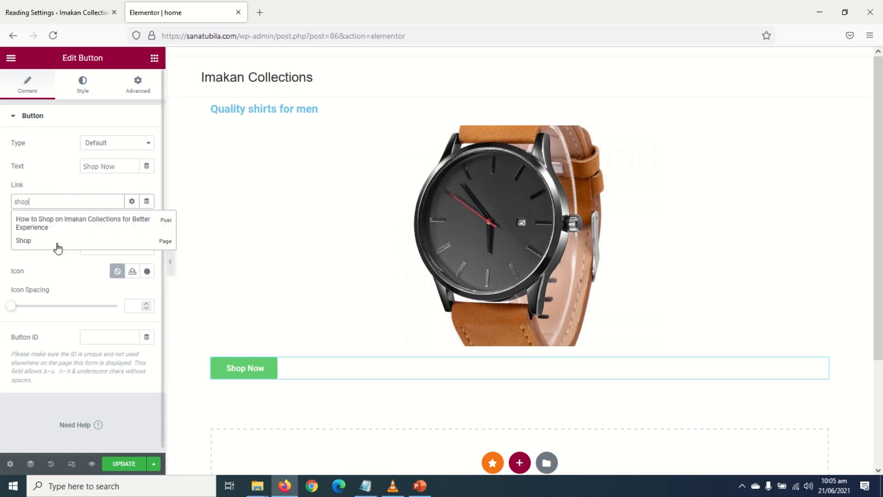
{"action": "left_click", "coordinate": [23, 241]}
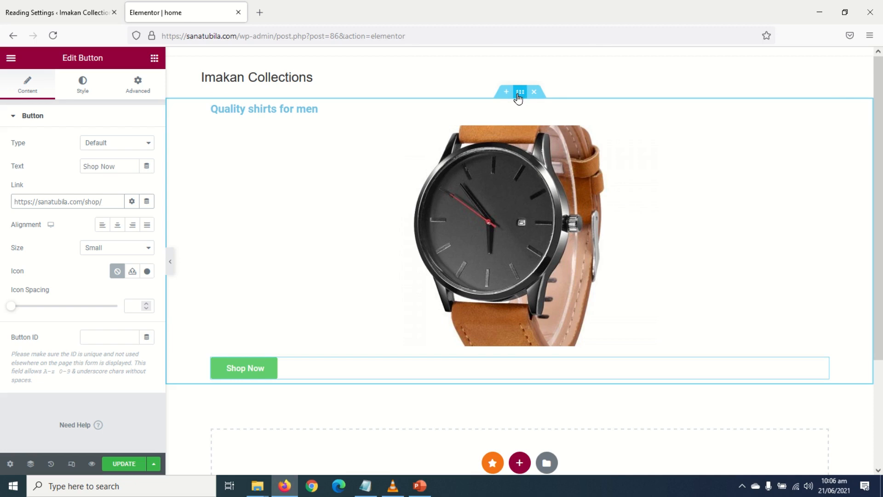
Give the section containing the heading, image and button a classic dark purple background color
{"action": "left_click", "coordinate": [519, 93]}
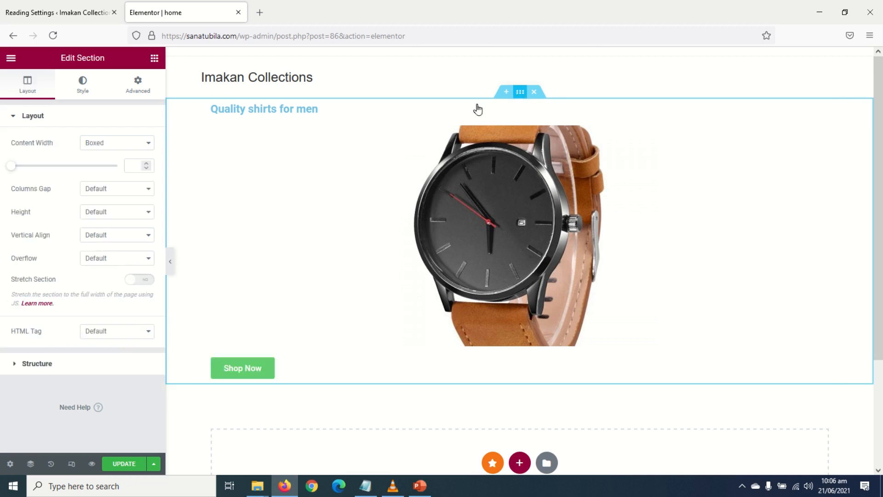
{"action": "left_click", "coordinate": [83, 84]}
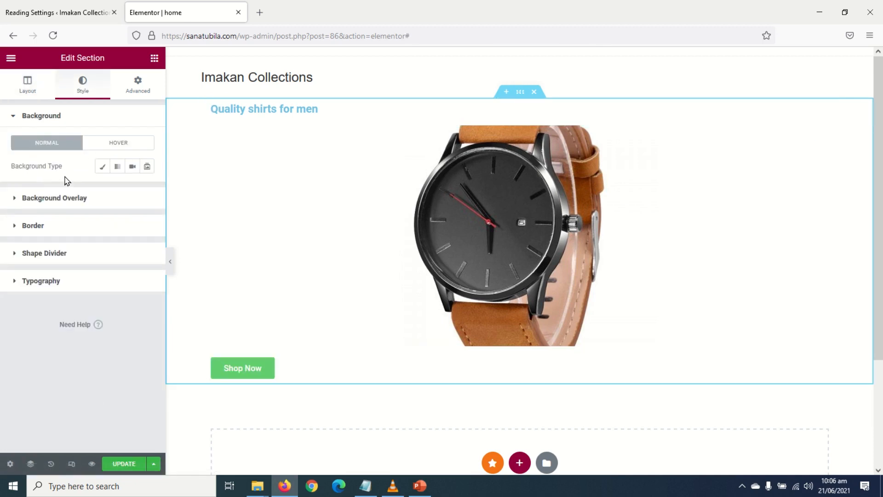
{"action": "left_click", "coordinate": [103, 167]}
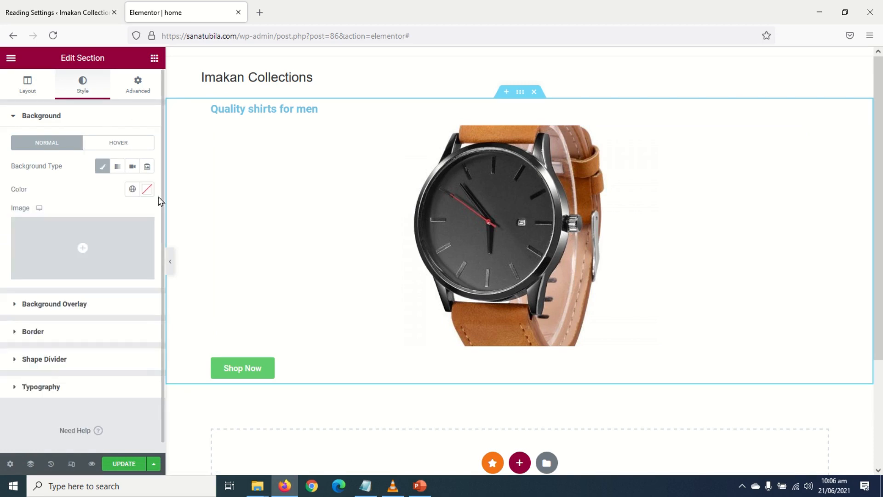
{"action": "left_click", "coordinate": [146, 191]}
{"action": "type", "text": "#79E15A"}
{"action": "left_click_drag", "start_coordinate": [118, 331], "coordinate": [122, 331]}
{"action": "left_click", "coordinate": [110, 300]}
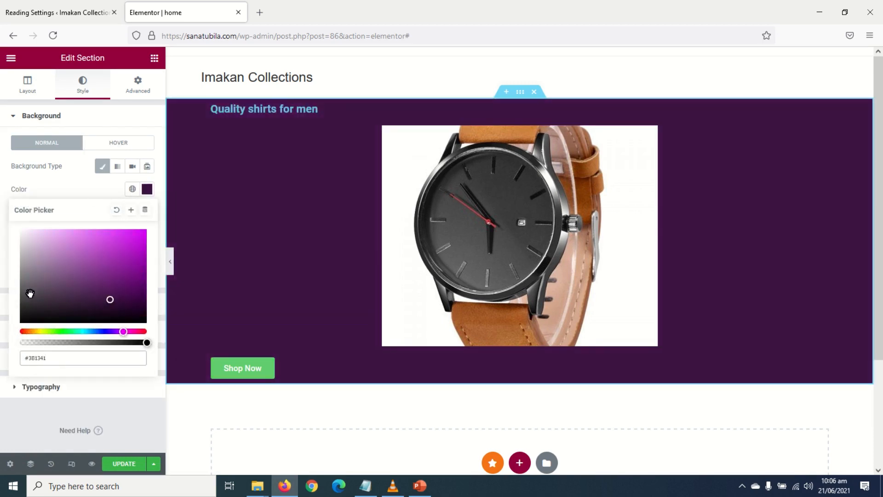
{"action": "left_click", "coordinate": [145, 190]}
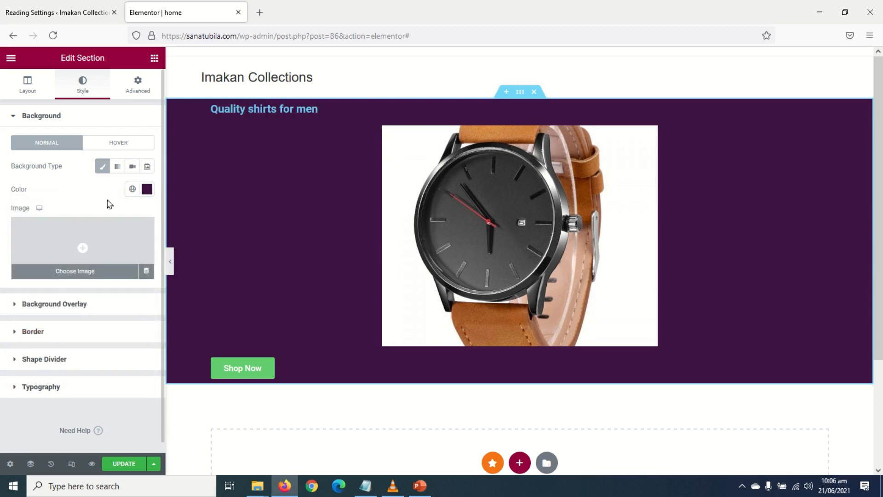
Change the section background to a linear gradient with dark green as second color and an angle of 90
{"action": "left_click", "coordinate": [118, 166]}
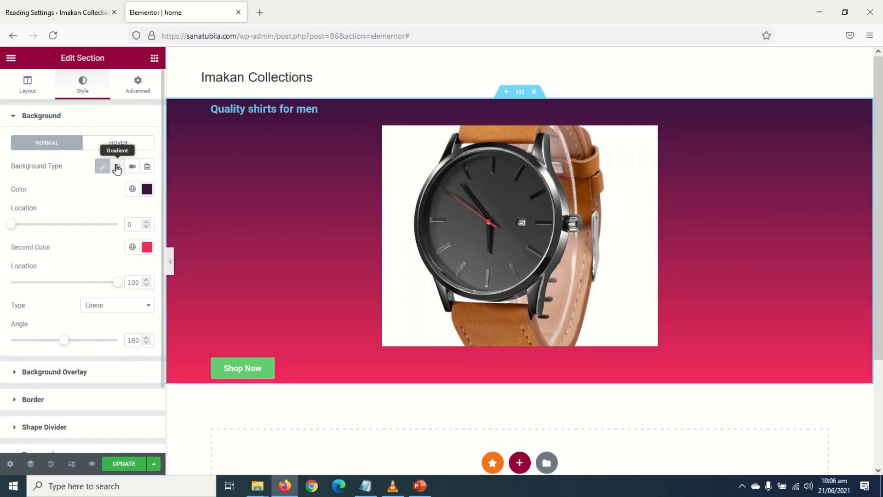
{"action": "left_click", "coordinate": [147, 247]}
{"action": "left_click", "coordinate": [87, 346]}
{"action": "left_click", "coordinate": [62, 342]}
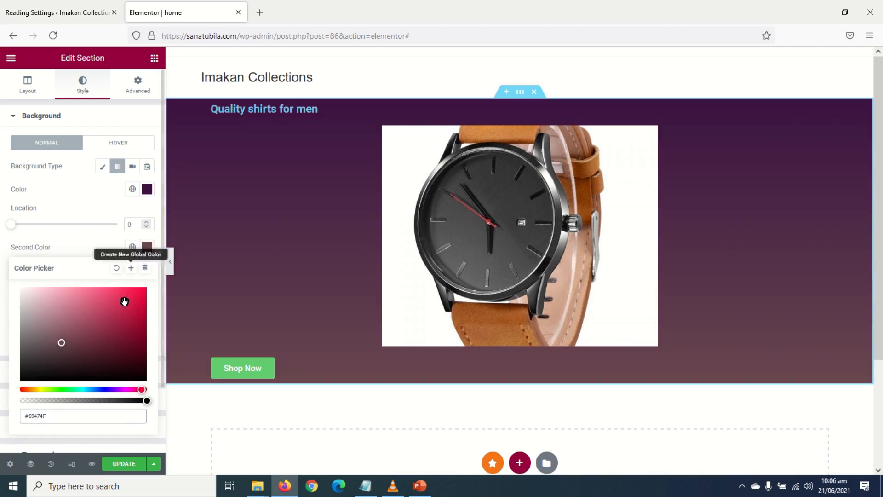
{"action": "left_click", "coordinate": [64, 314]}
{"action": "mouse_move", "coordinate": [65, 314]}
{"action": "left_mouse_down"}
{"action": "mouse_move", "coordinate": [66, 294]}
{"action": "mouse_move", "coordinate": [110, 333]}
{"action": "mouse_move", "coordinate": [130, 367]}
{"action": "left_mouse_up"}
{"action": "left_click", "coordinate": [88, 381]}
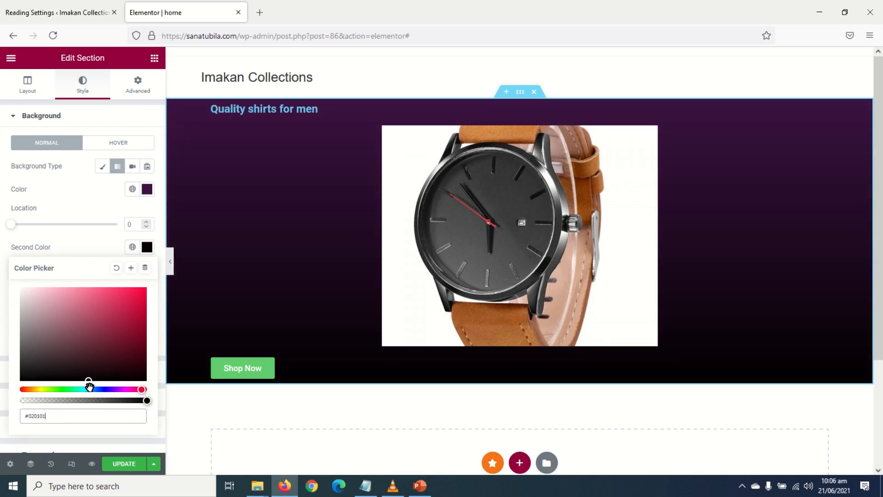
{"action": "left_click", "coordinate": [76, 388]}
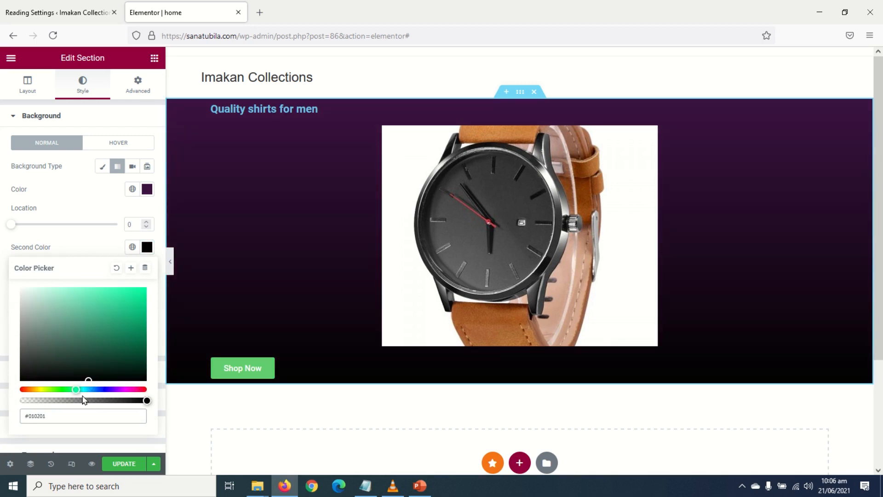
{"action": "left_click", "coordinate": [108, 340]}
{"action": "left_click", "coordinate": [147, 248]}
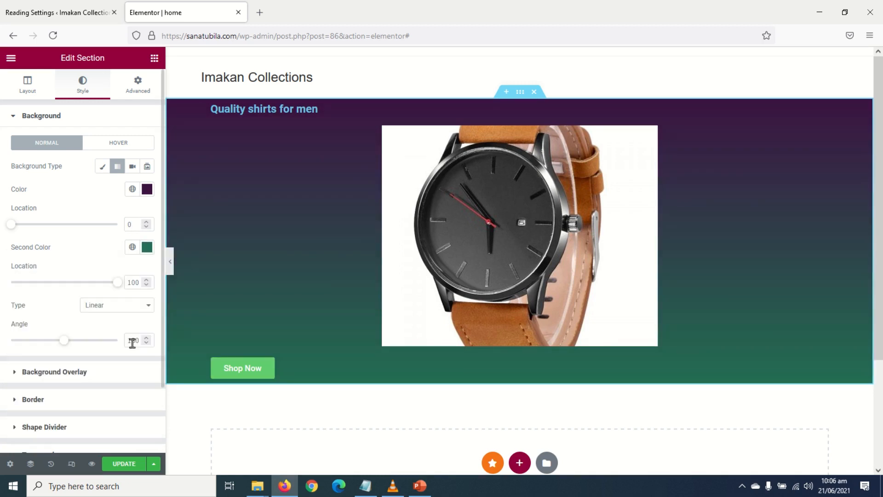
{"action": "left_click_drag", "start_coordinate": [139, 343], "coordinate": [87, 339]}
{"action": "type", "text": "90"}
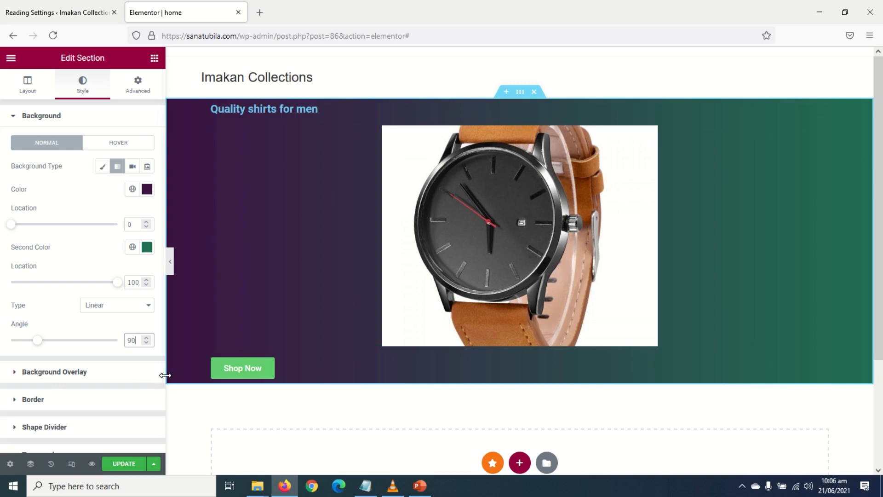
Set the text color of the "Quality shirts for men" heading to white, #FFFFFF
{"action": "left_click", "coordinate": [266, 111]}
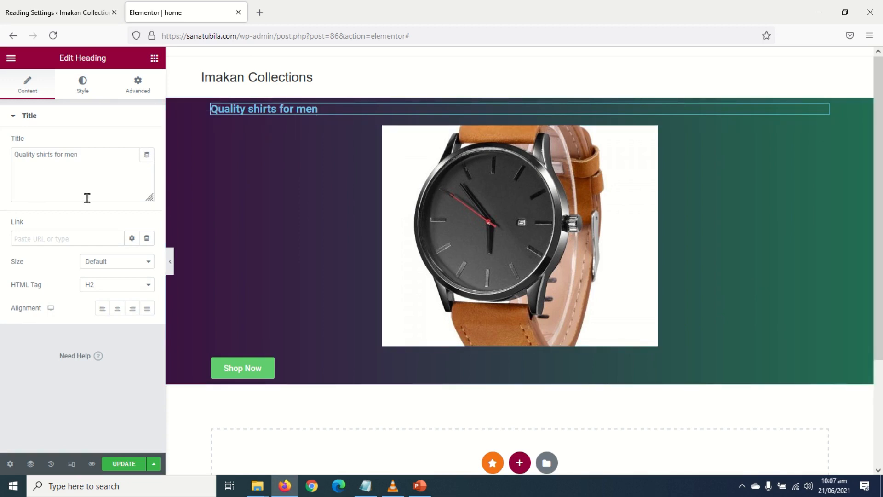
{"action": "left_click", "coordinate": [276, 107]}
{"action": "left_click", "coordinate": [83, 84]}
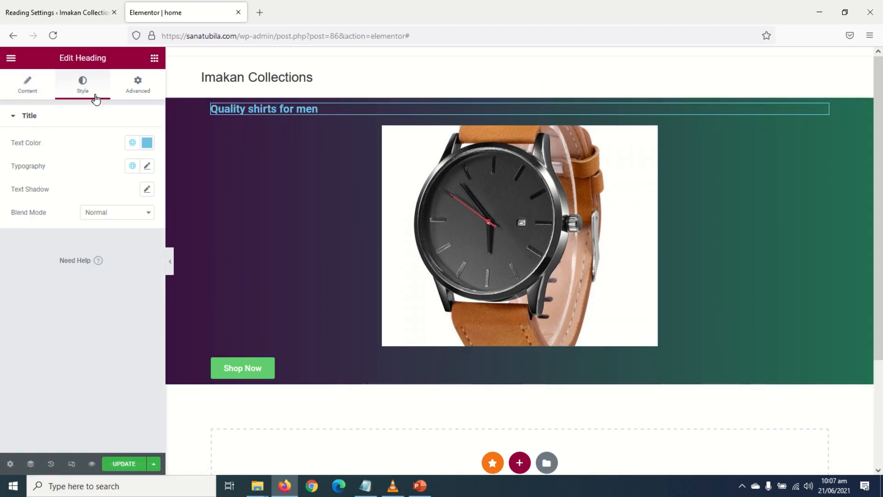
{"action": "left_click", "coordinate": [148, 143]}
{"action": "left_click_drag", "start_coordinate": [96, 203], "coordinate": [0, 169]}
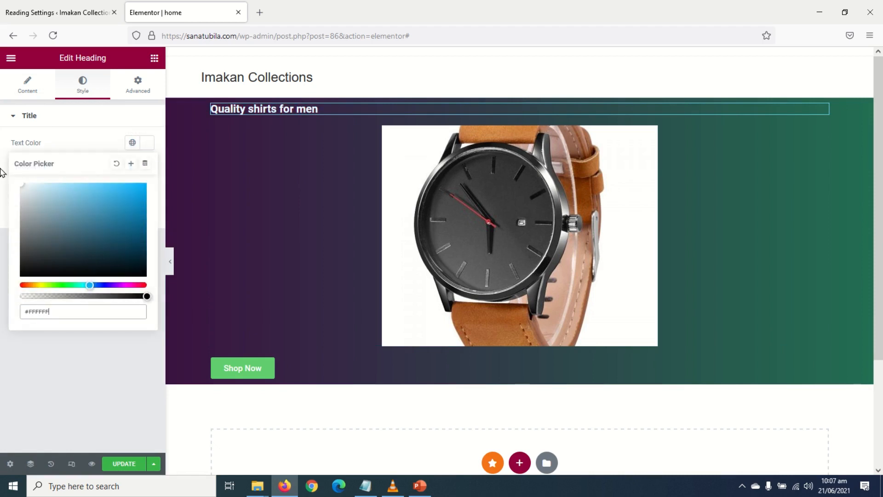
{"action": "left_click", "coordinate": [151, 145]}
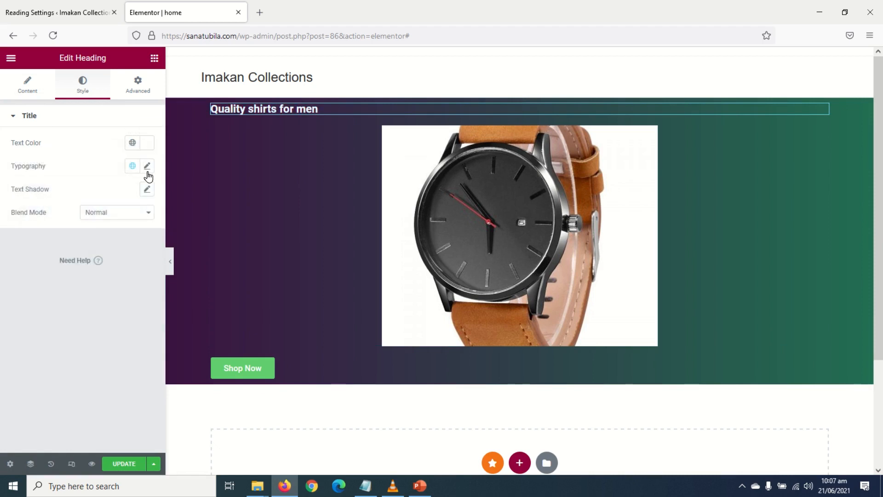
Set the typography of the "Quality shirts for men" heading to the Poppins font family with a size of 50 px
{"action": "left_click", "coordinate": [147, 167]}
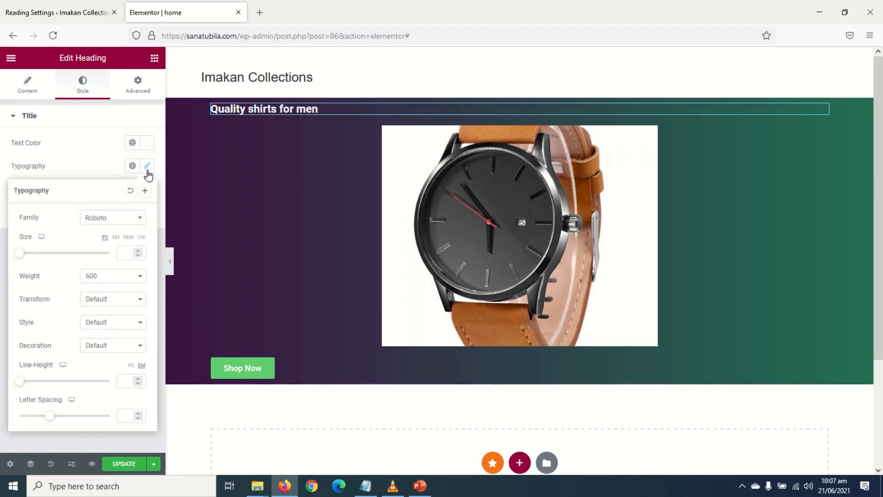
{"action": "left_click", "coordinate": [129, 223]}
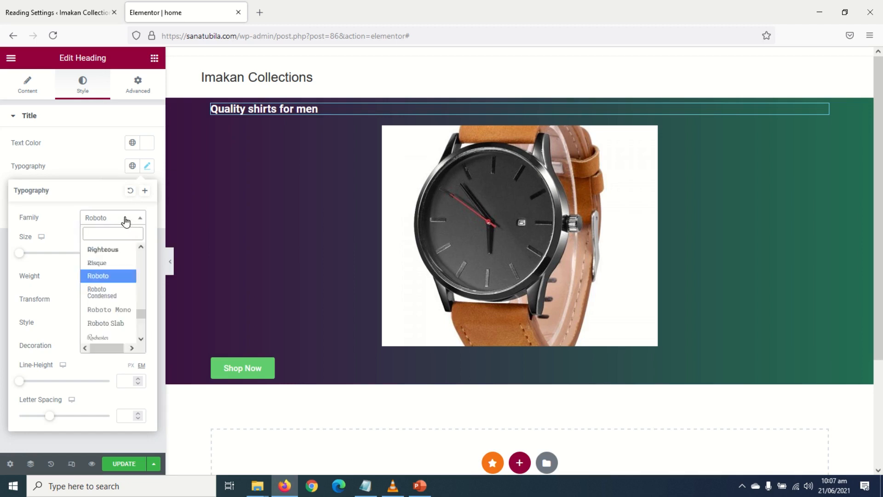
{"action": "type", "text": "pos"}
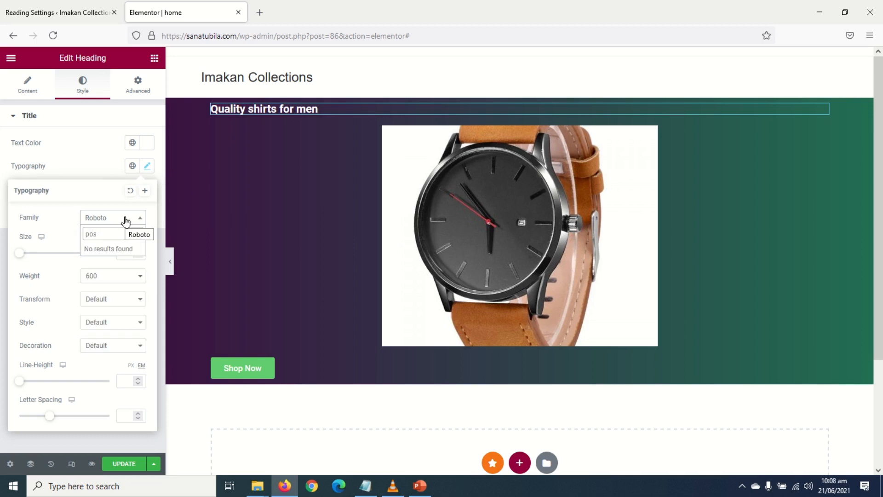
{"action": "key", "text": "BackSpace"}
{"action": "type", "text": "pp"}
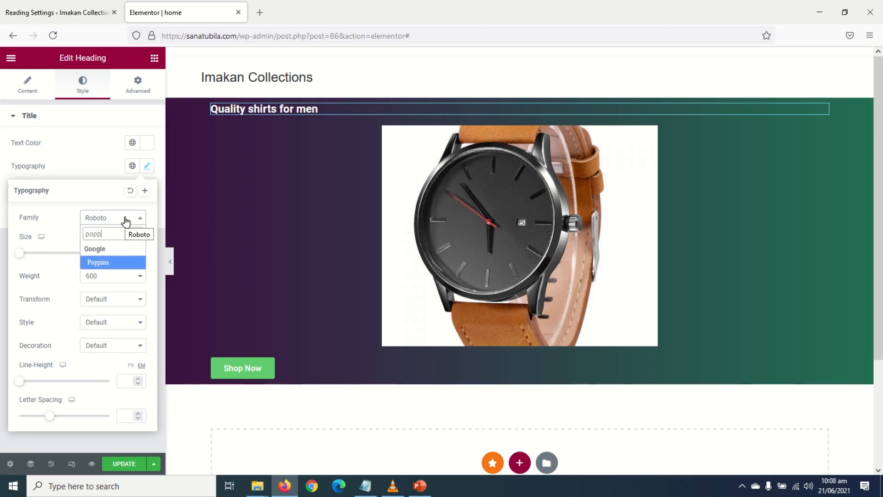
{"action": "left_click", "coordinate": [101, 264]}
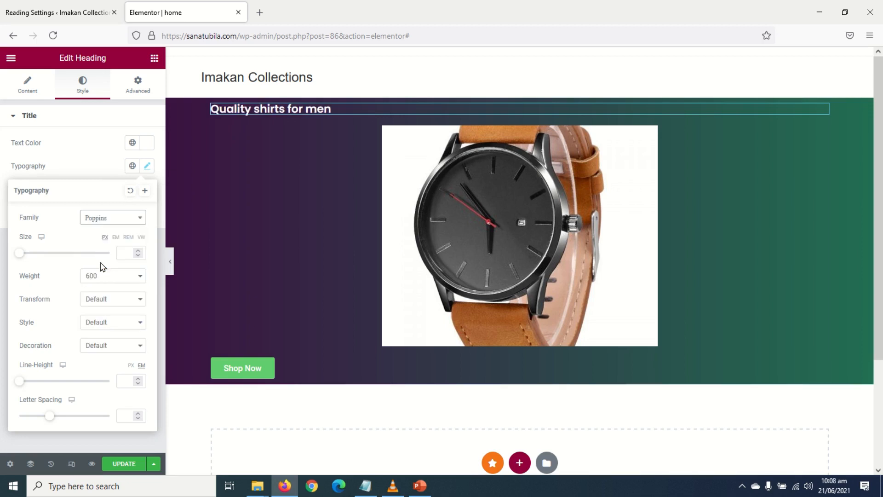
{"action": "left_click", "coordinate": [123, 252]}
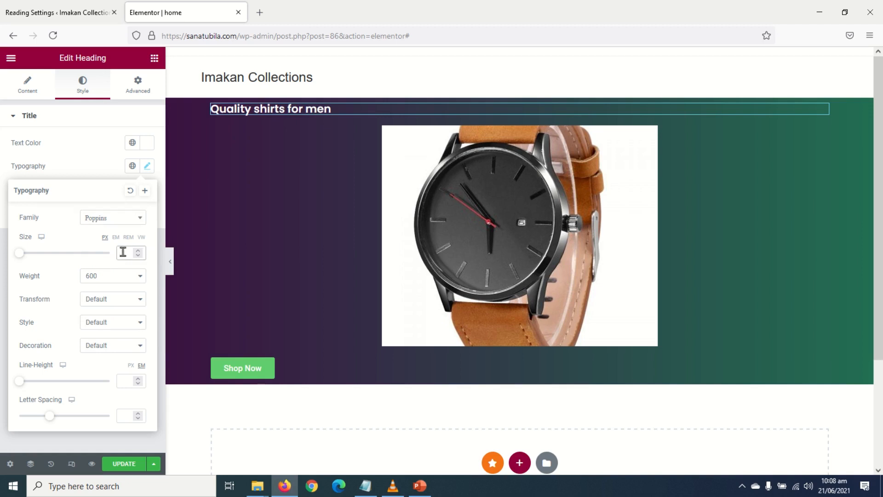
{"action": "type", "text": "50"}
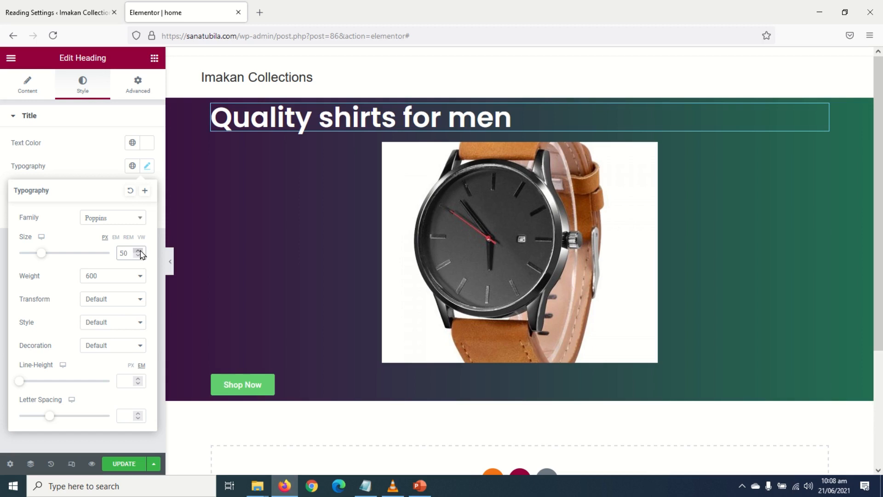
{"action": "left_click", "coordinate": [146, 168]}
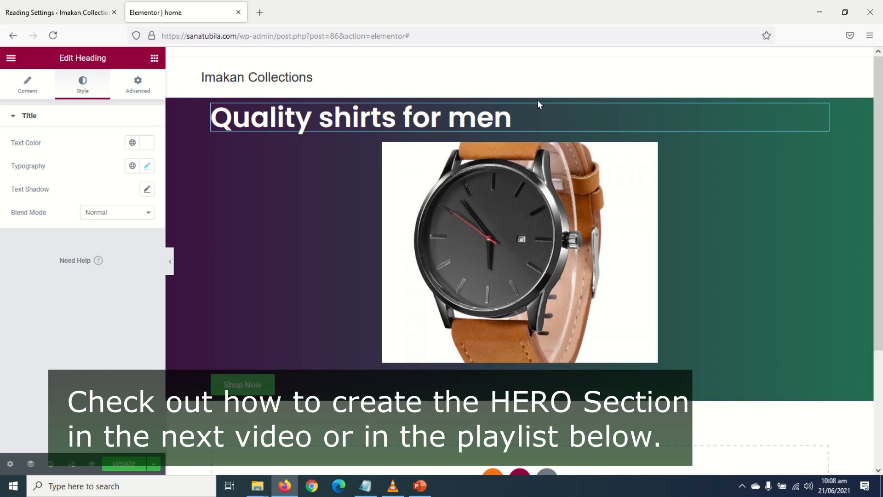
Delete the whole gradient section containing the heading, watch image and Shop Now button
{"action": "left_click", "coordinate": [533, 93]}
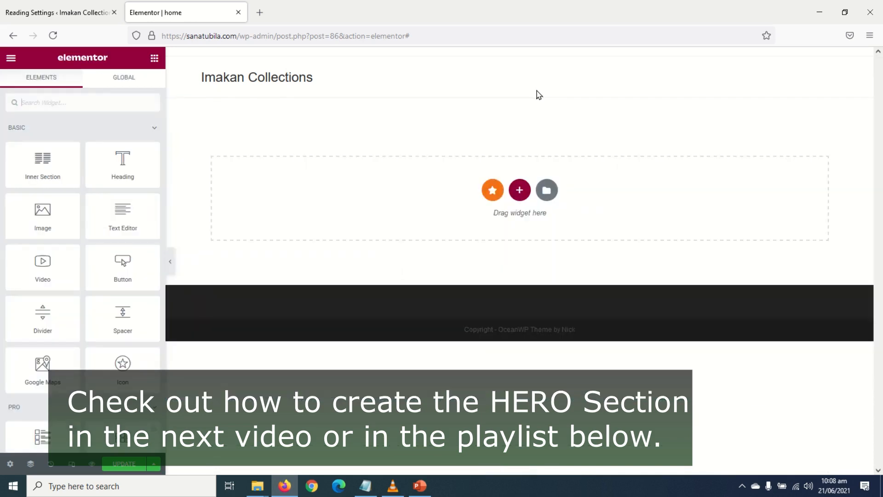